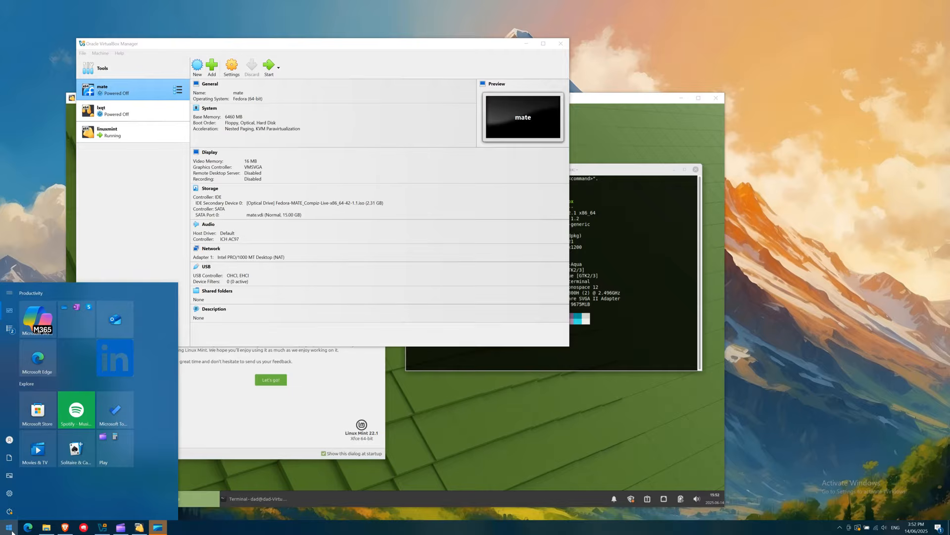
Step: Dismiss the Start menu to reveal the linuxmint.com home page in Brave
left_click(13, 530)
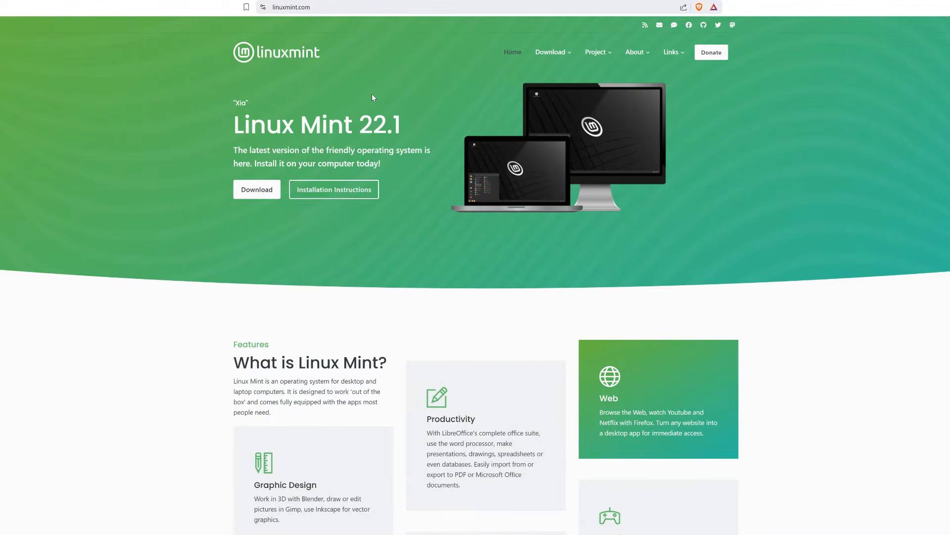
Step: Go to the Linux Mint download page and look over the available editions
left_click(245, 196)
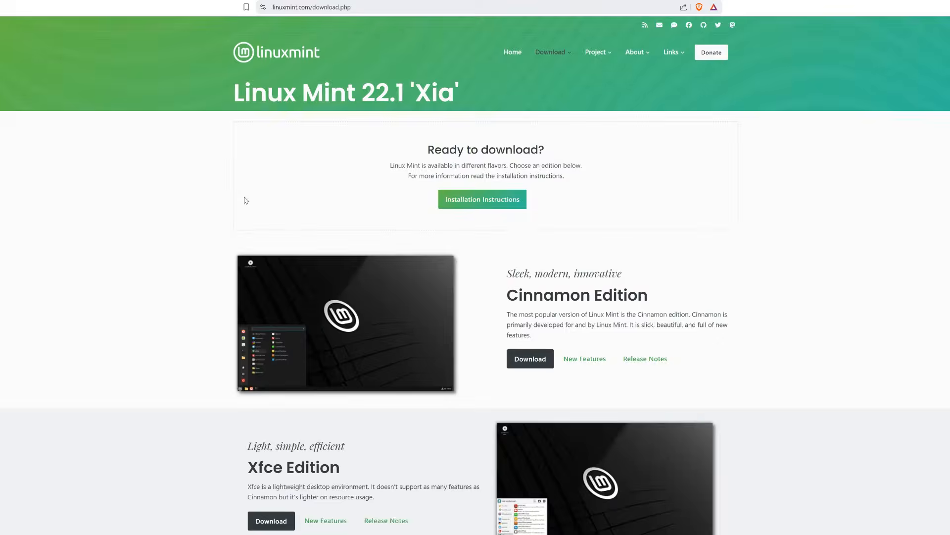
scroll(245, 200, "down", 3)
scroll(245, 202, "down", 2)
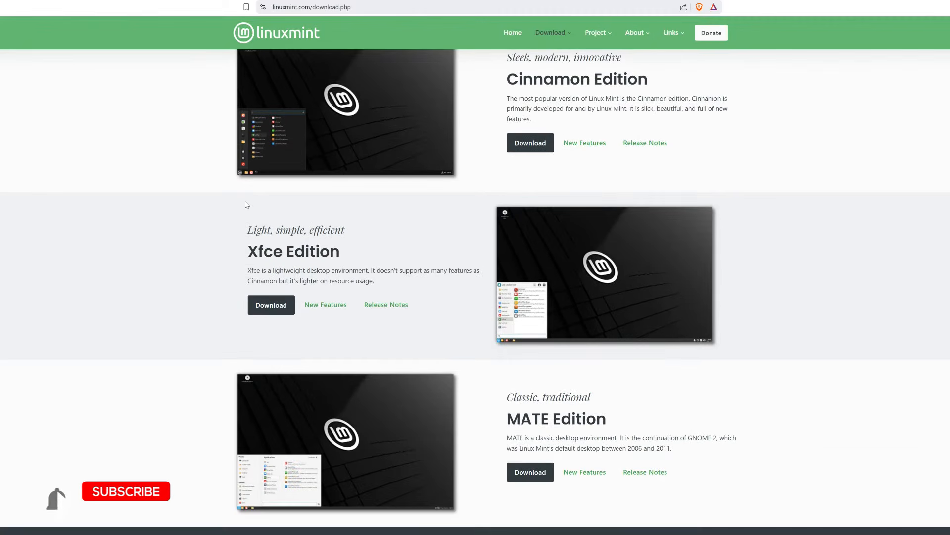
scroll(246, 205, "up", 1)
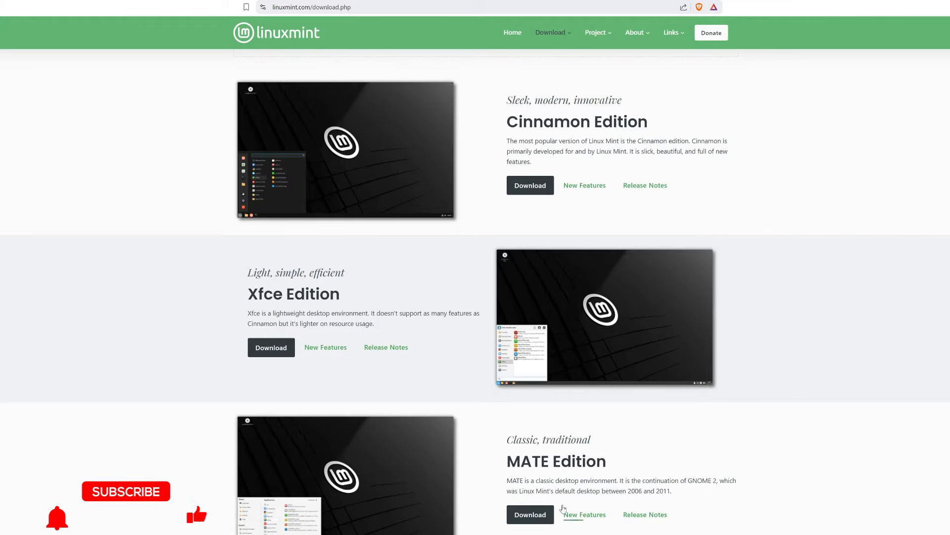
Step: Open the Linux Mint 22.1 Xfce Edition page and scroll through its download mirrors table
left_click(273, 348)
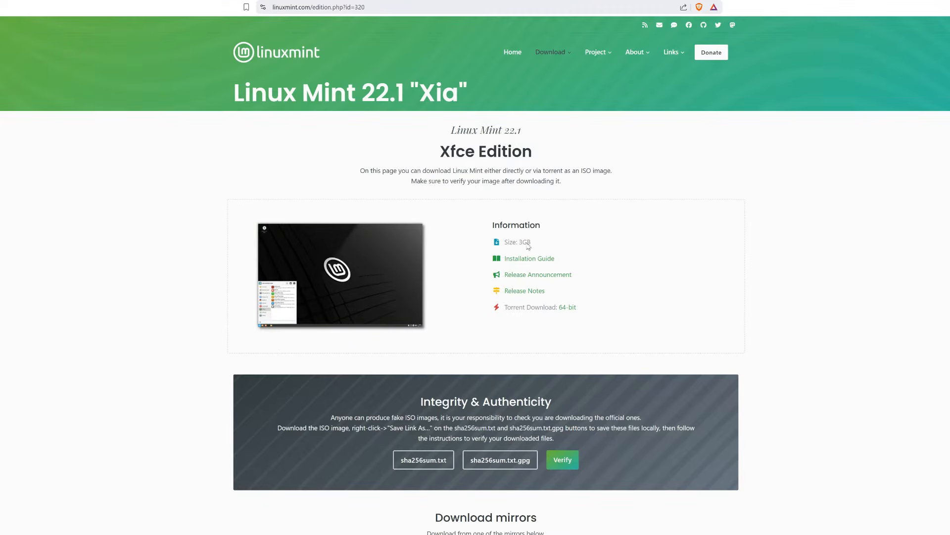
scroll(528, 246, "down", 5)
left_click_drag(429, 214, 561, 216)
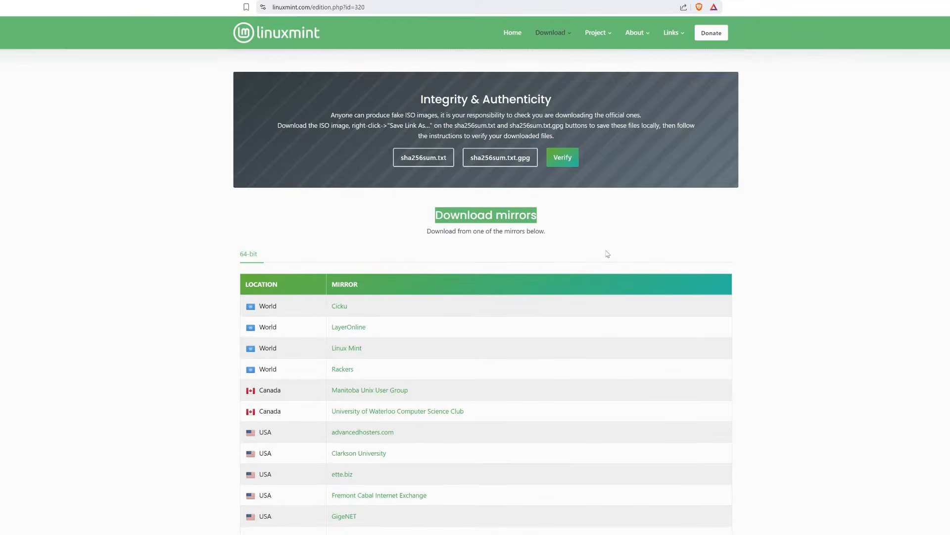
left_click(607, 253)
scroll(609, 257, "down", 7)
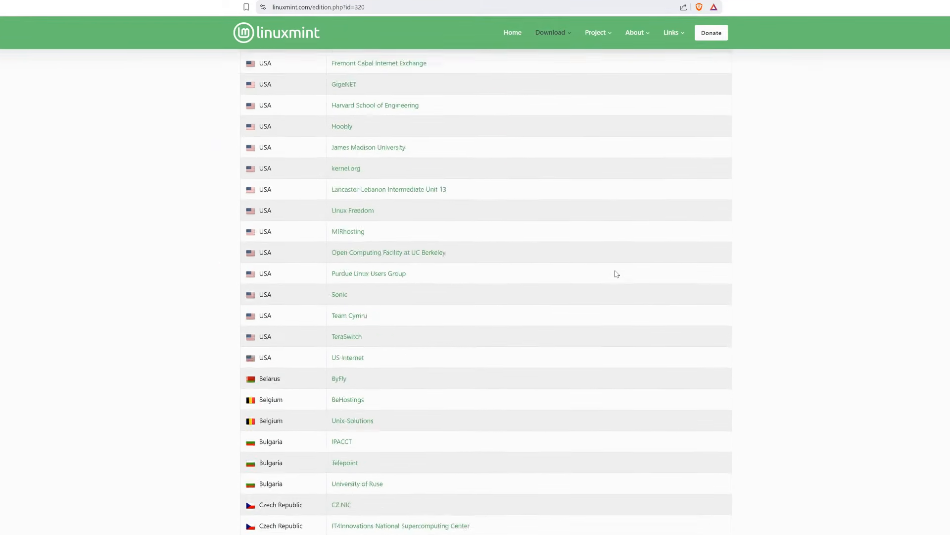
scroll(616, 274, "down", 15)
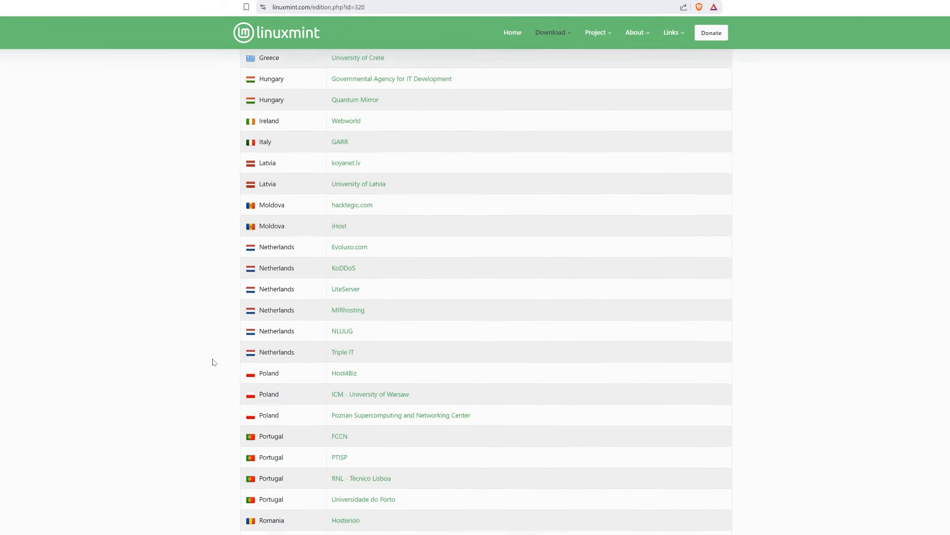
scroll(214, 362, "down", 15)
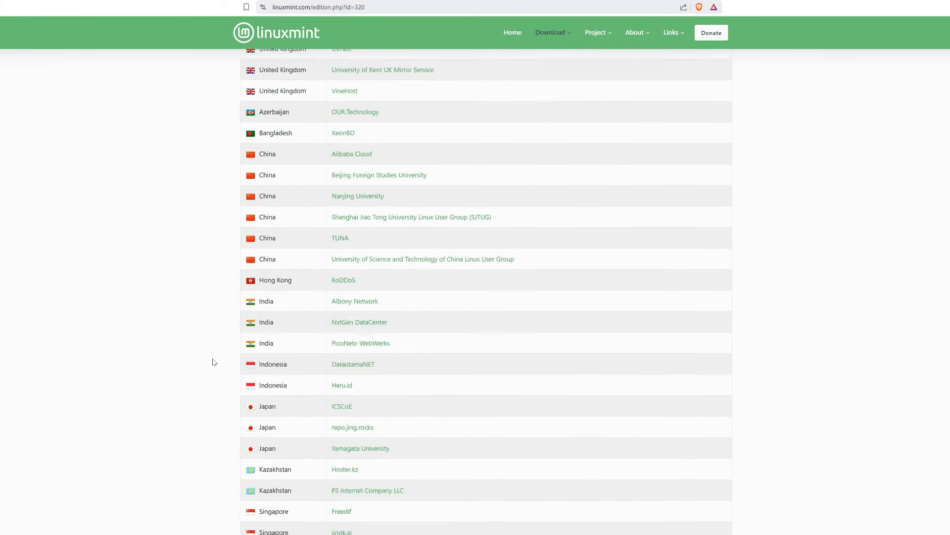
scroll(213, 362, "down", 7)
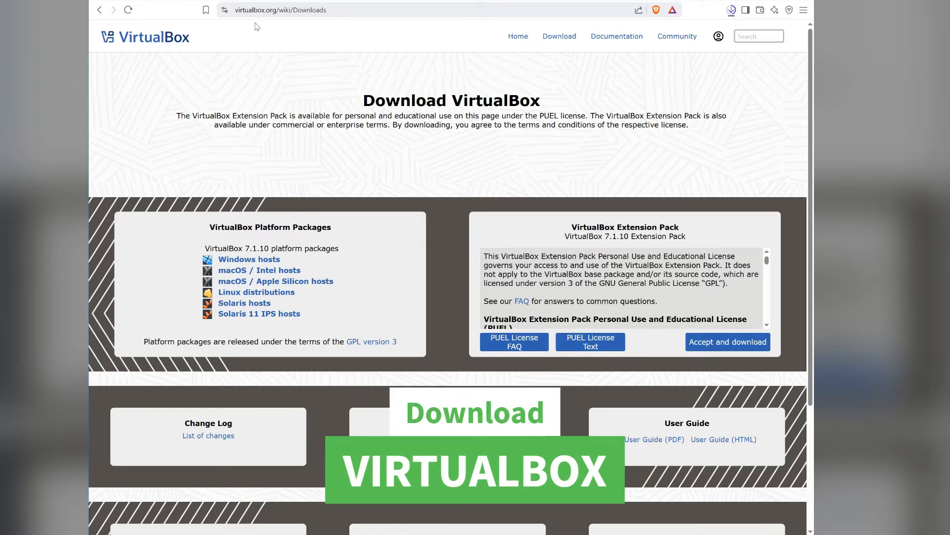
Step: Check the VirtualBox downloads page address, then return focus to the page
left_click(242, 9)
left_click(305, 98)
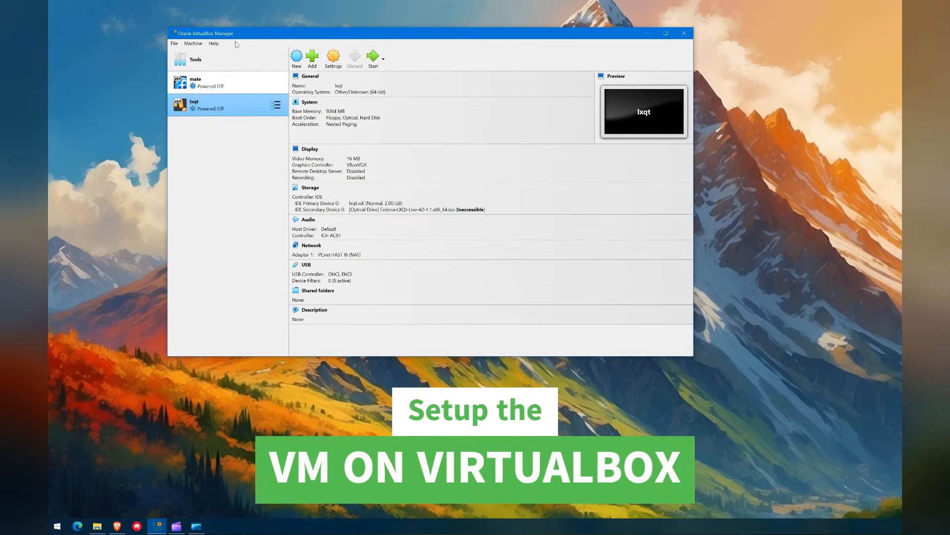
Step: View VirtualBox's version information via Help > About VirtualBox, then close it
left_click(214, 44)
left_click(238, 115)
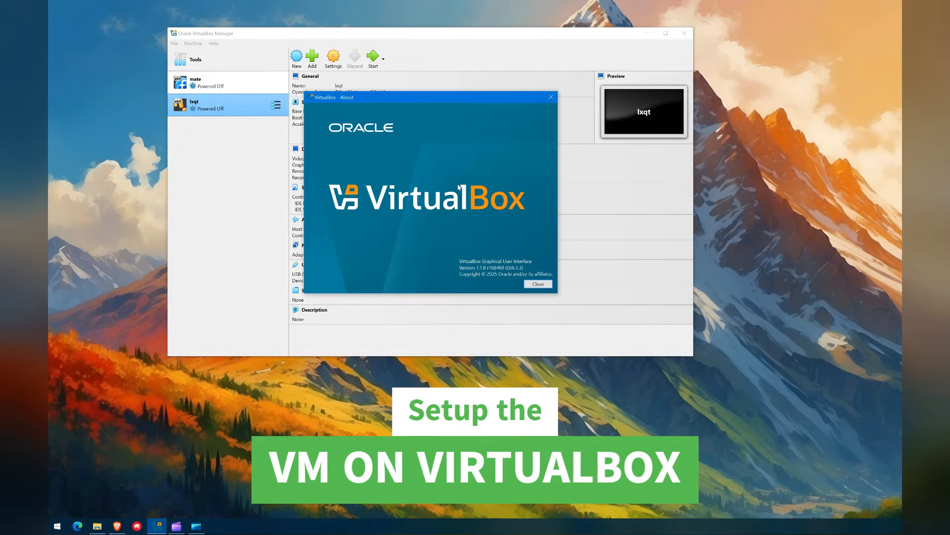
left_click(551, 97)
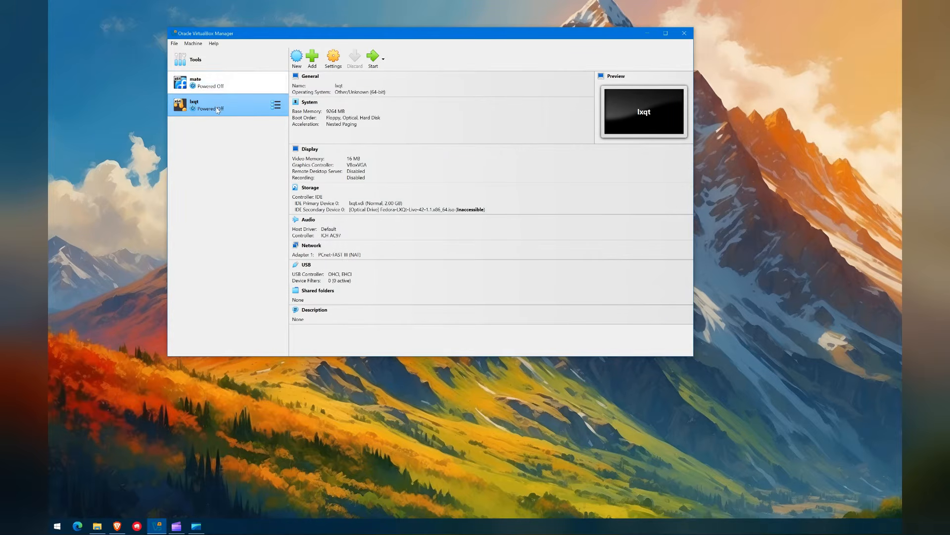
Step: Show the mate VM's details: Fedora 64-bit, 6460 MB memory, 15 GB disk
left_click(246, 84)
left_click(242, 111)
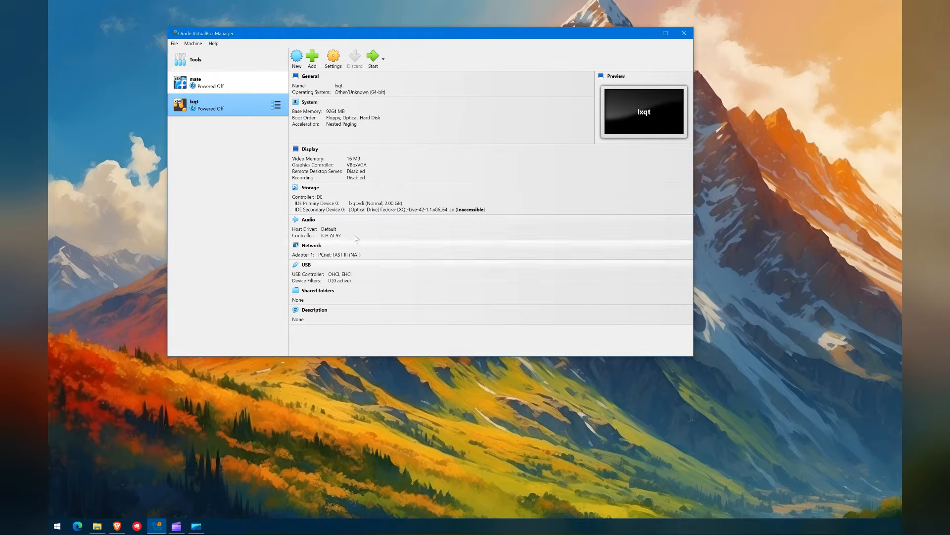
left_click(238, 91)
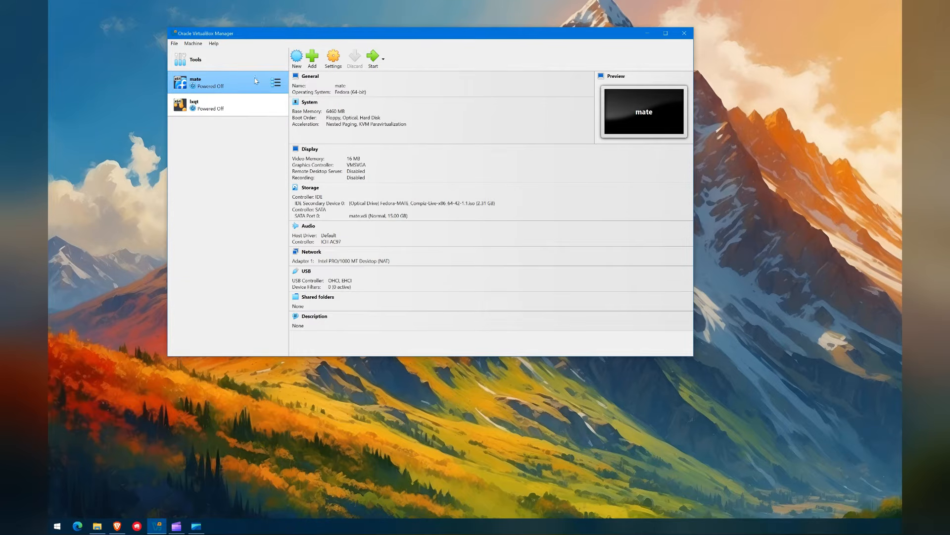
Step: Start a new VM named linuxmint using linuxmint-22.1-xfce-64bit.iso as its disc image
left_click(296, 58)
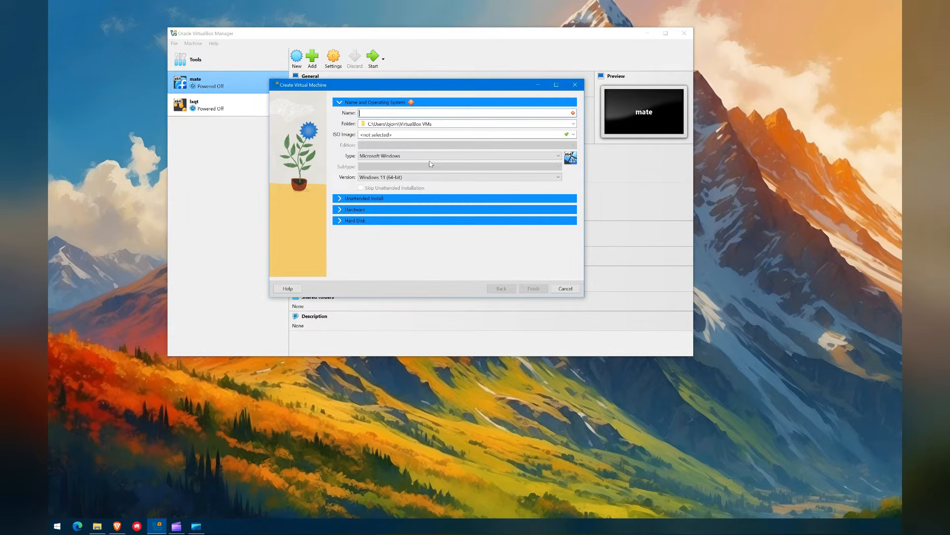
type("linuxmint")
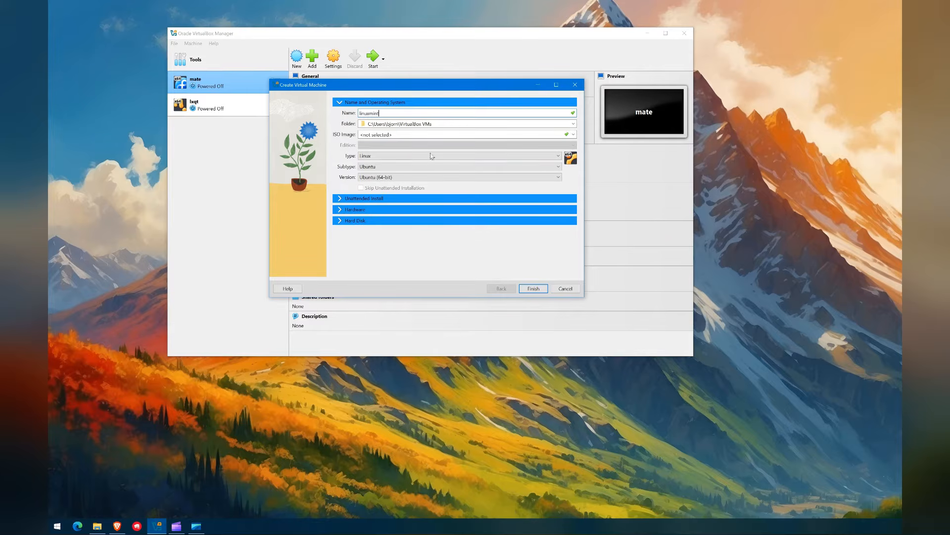
left_click(445, 124)
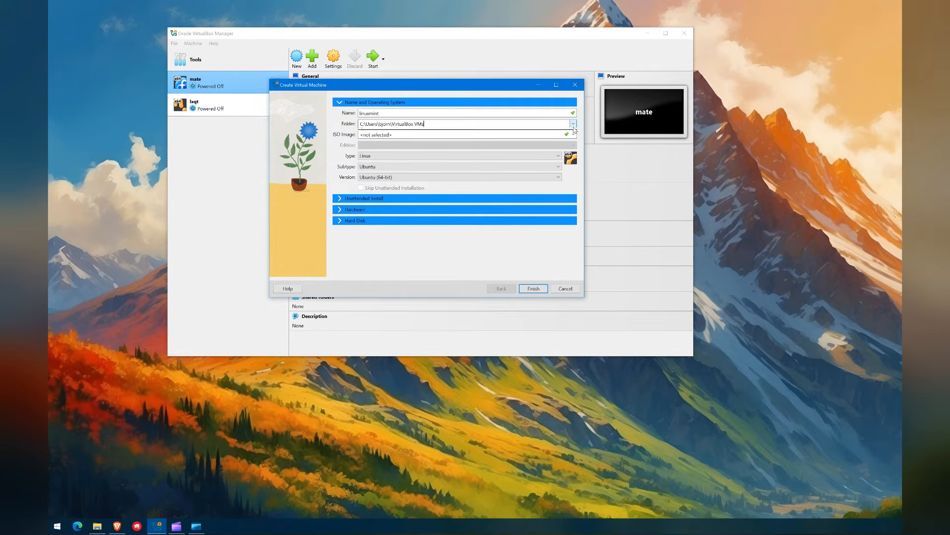
left_click(573, 124)
left_click(526, 104)
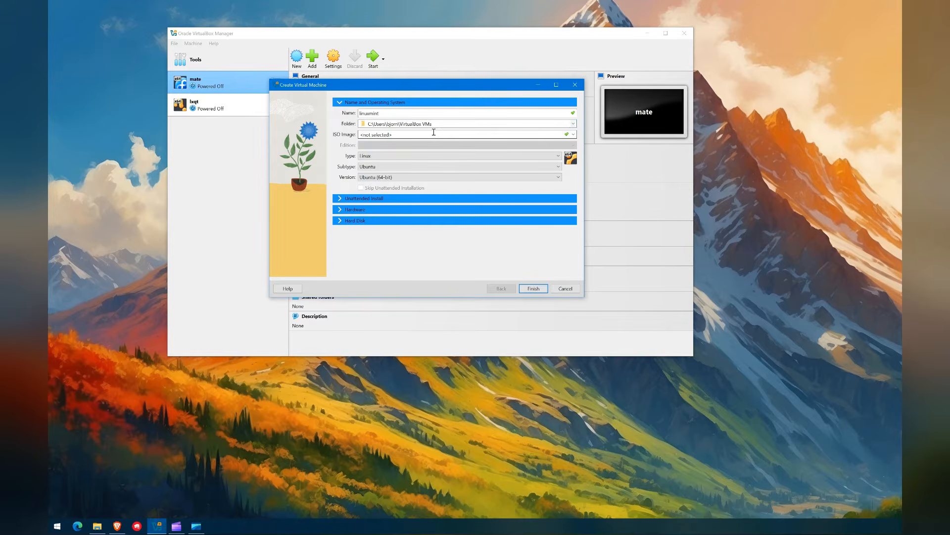
left_click(573, 135)
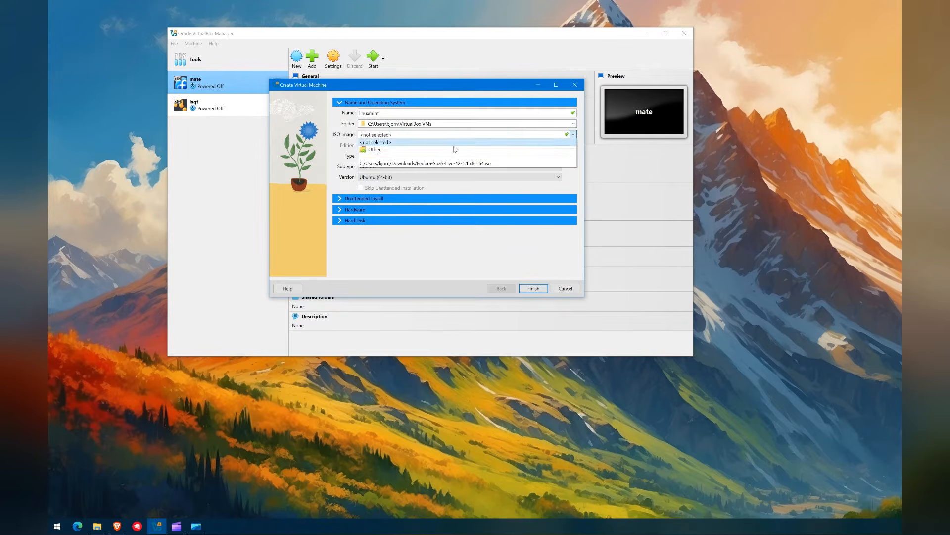
left_click(375, 151)
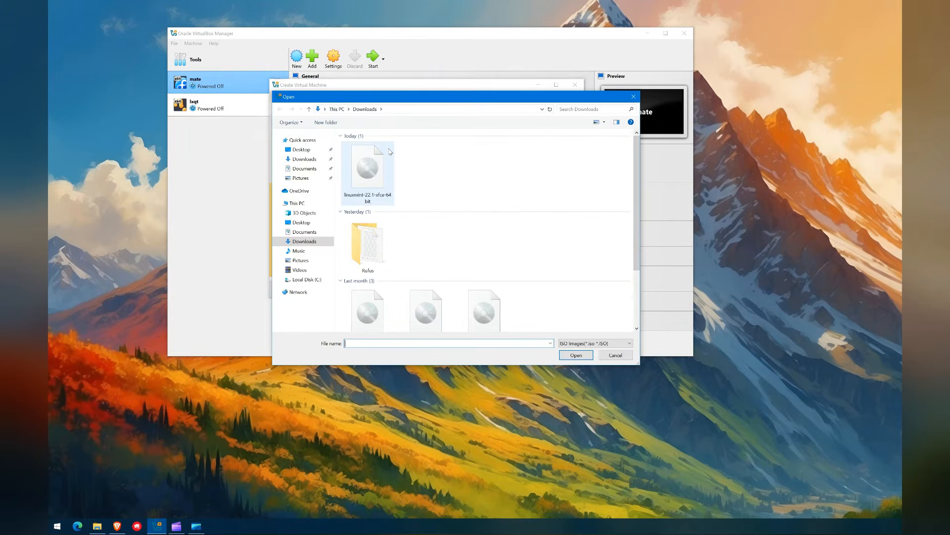
left_click(373, 172)
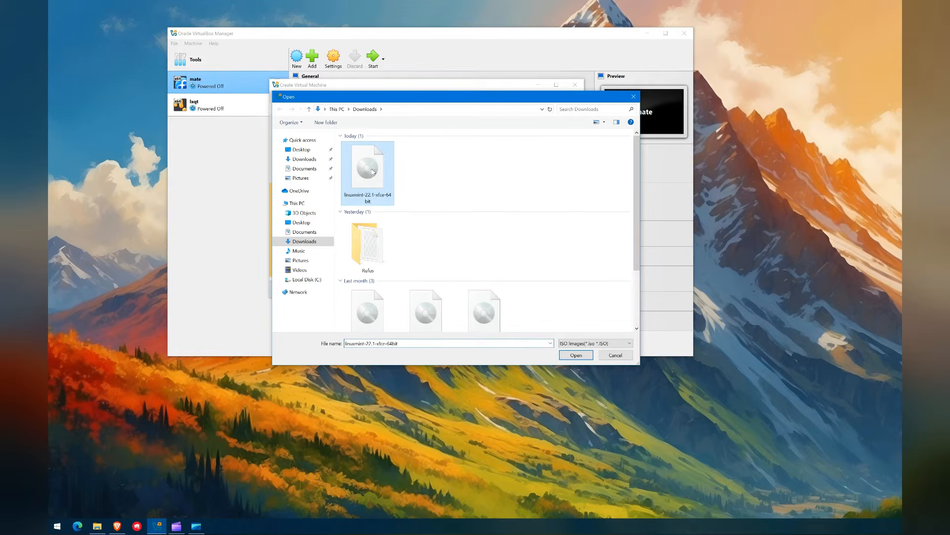
left_click(588, 358)
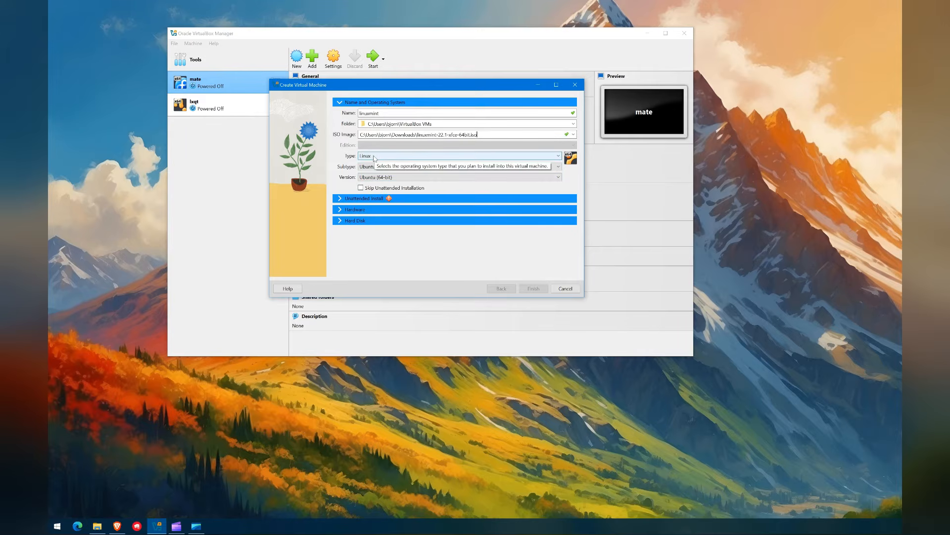
Step: Set the OS type to Linux, subtype Other Linux, version Other Linux (64-bit)
left_click(375, 156)
left_click(368, 171)
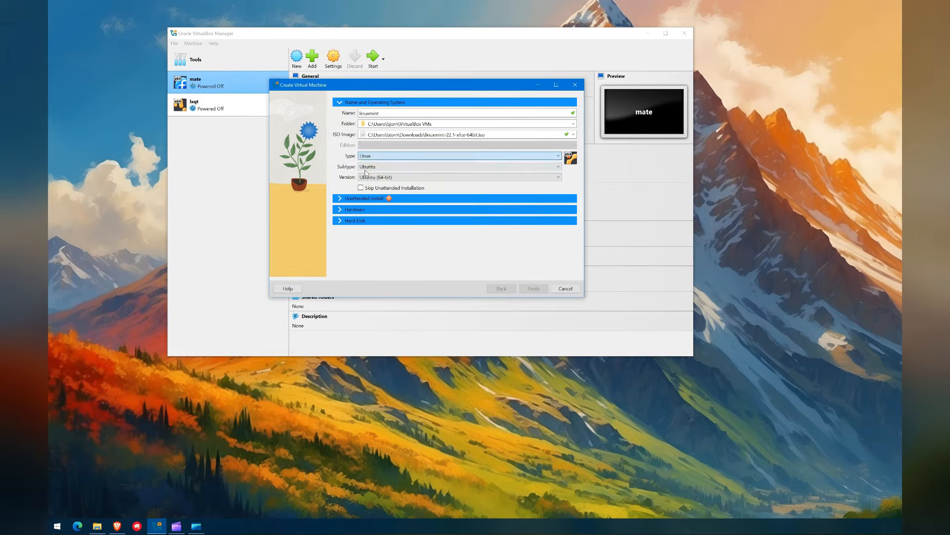
left_click(379, 166)
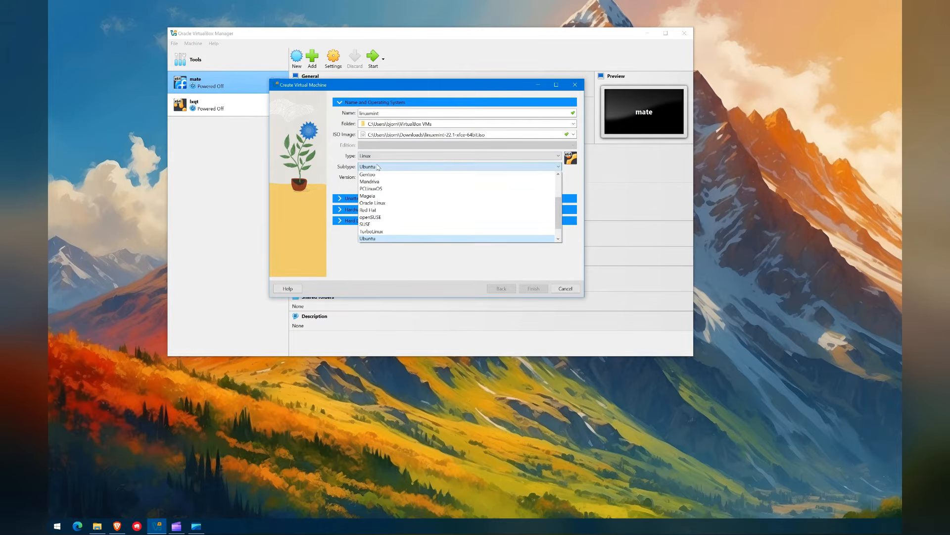
scroll(379, 203, "up", 2)
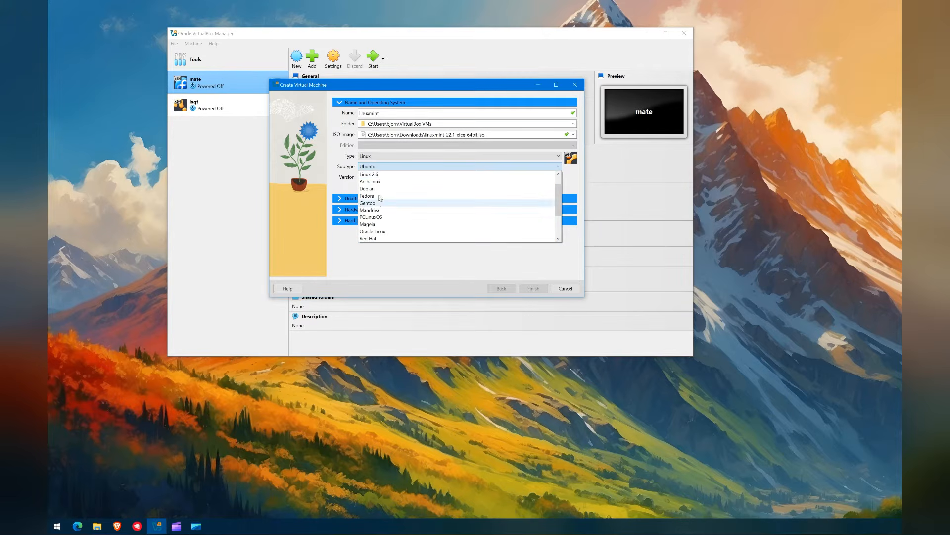
scroll(416, 189, "down", 2)
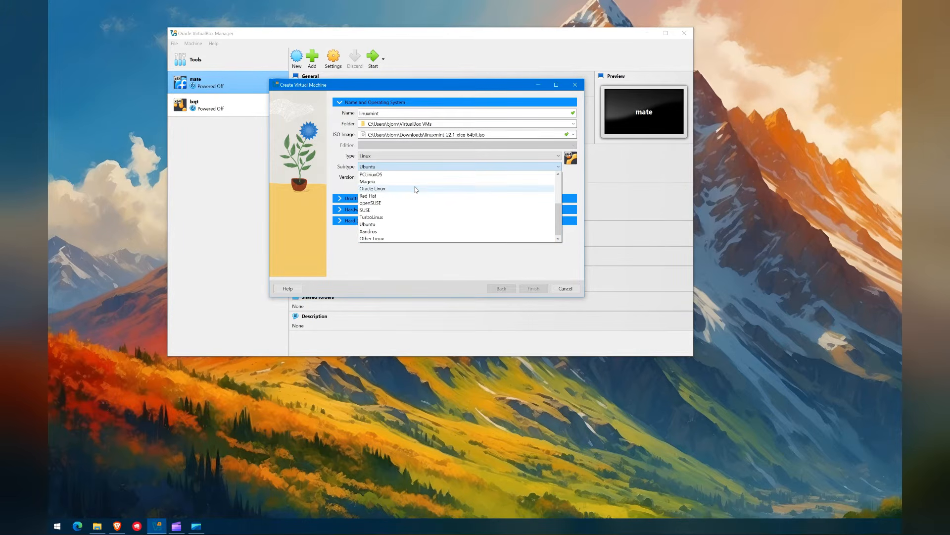
left_click(385, 238)
left_click(376, 178)
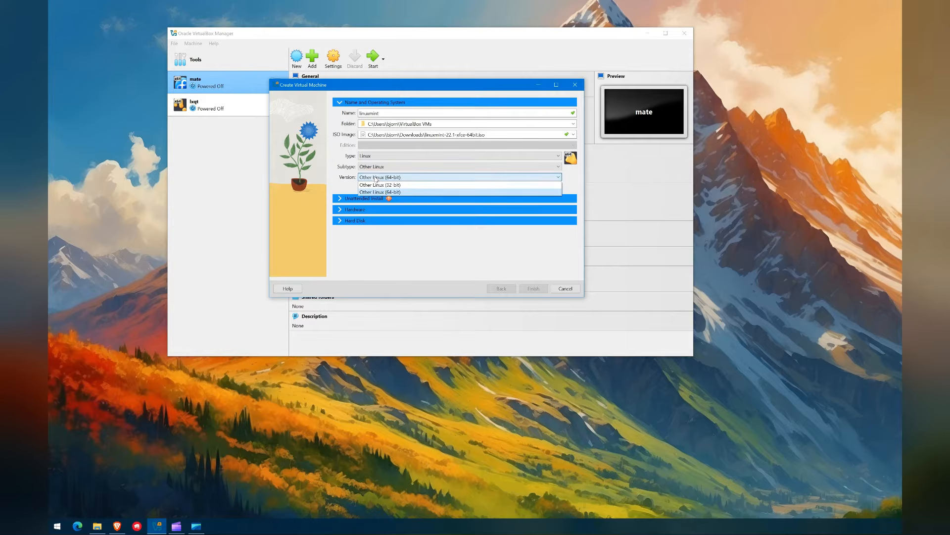
left_click(402, 192)
Step: Check 'Skip Unattended Installation' and expand the Hardware section showing 512 MB and 1 CPU
left_click(340, 200)
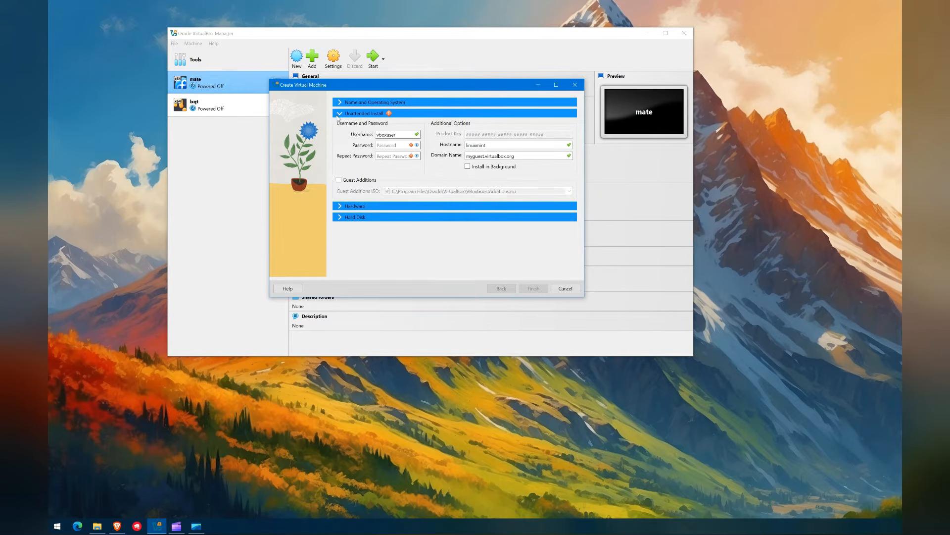
left_click(349, 102)
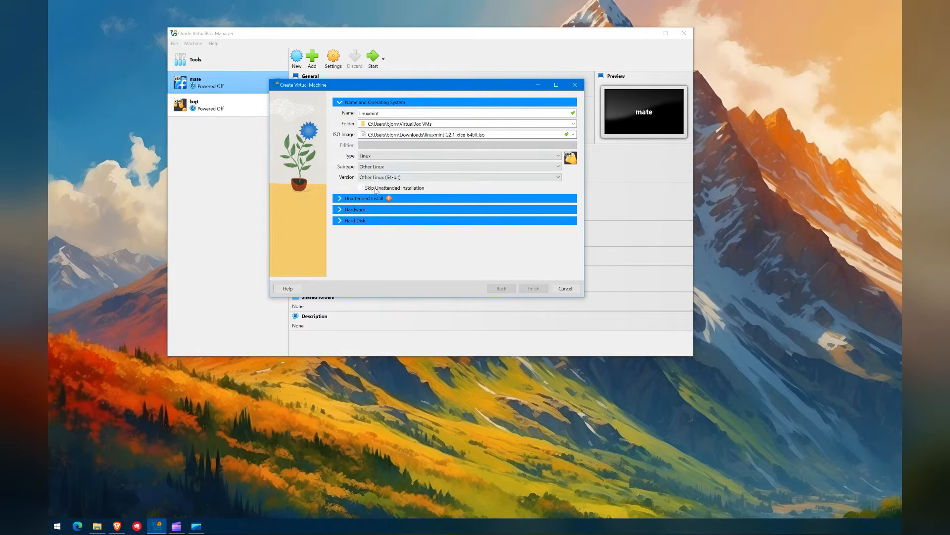
left_click(376, 189)
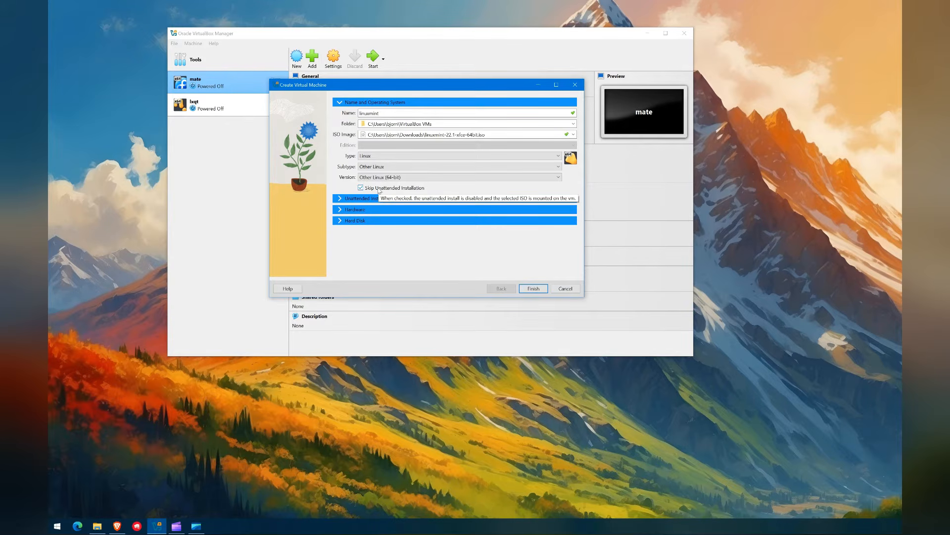
left_click(342, 210)
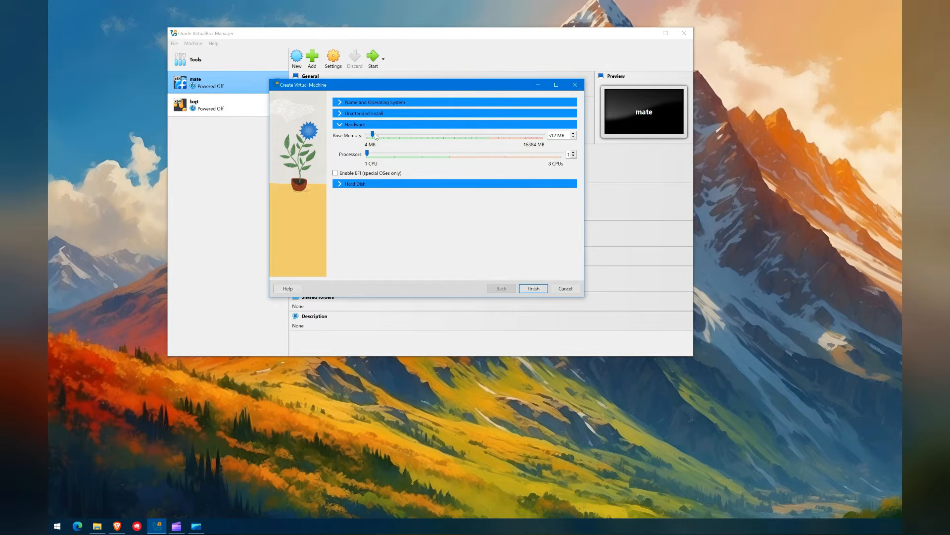
Step: Set the base memory to 9965 MB and the processors to 2
left_click_drag(374, 136, 456, 138)
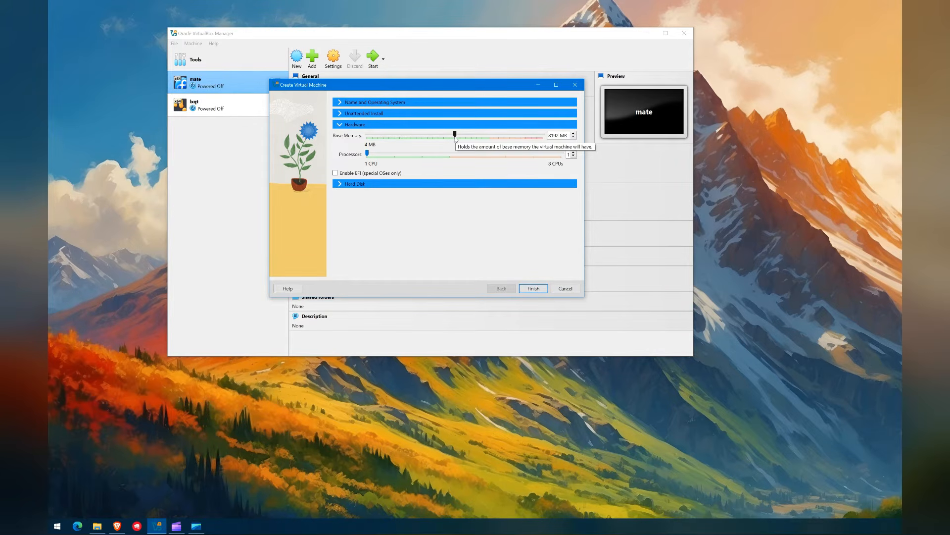
left_click_drag(456, 138, 477, 137)
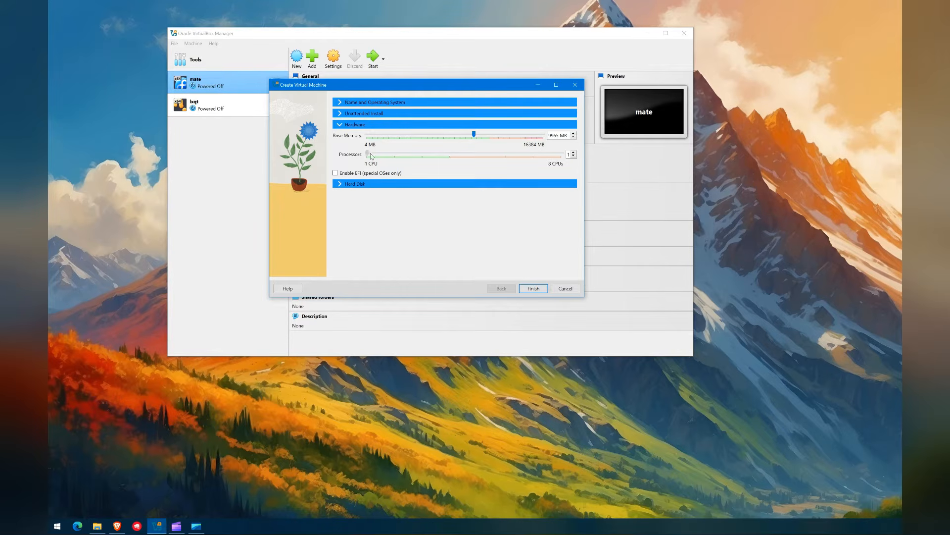
left_click_drag(367, 153, 394, 153)
Step: Review the 8 GB virtual hard disk settings and finish creating the linuxmint VM
left_click(387, 183)
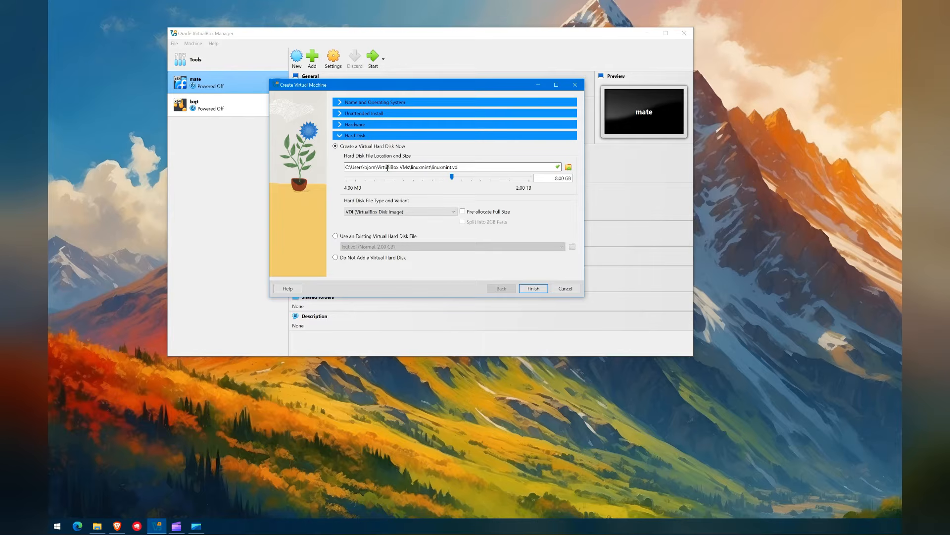
left_click(357, 104)
left_click(350, 221)
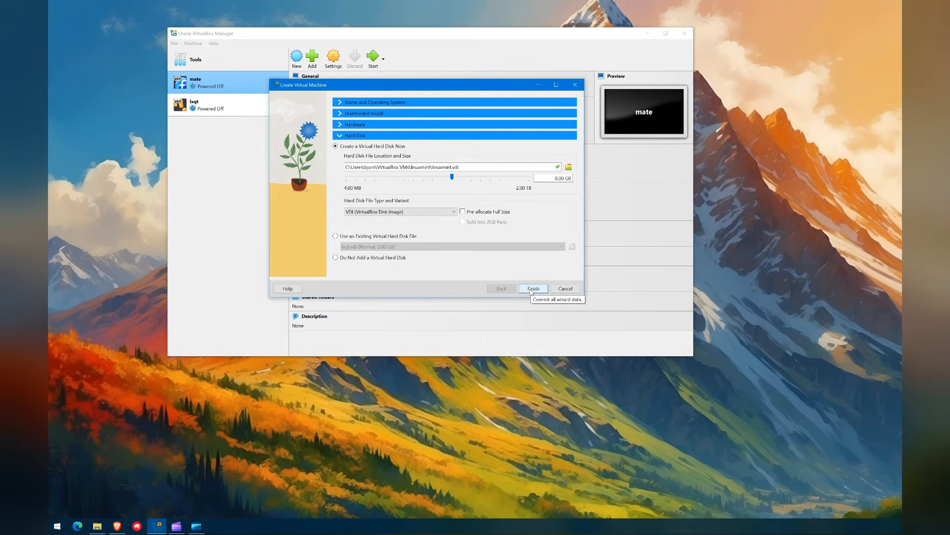
left_click(533, 288)
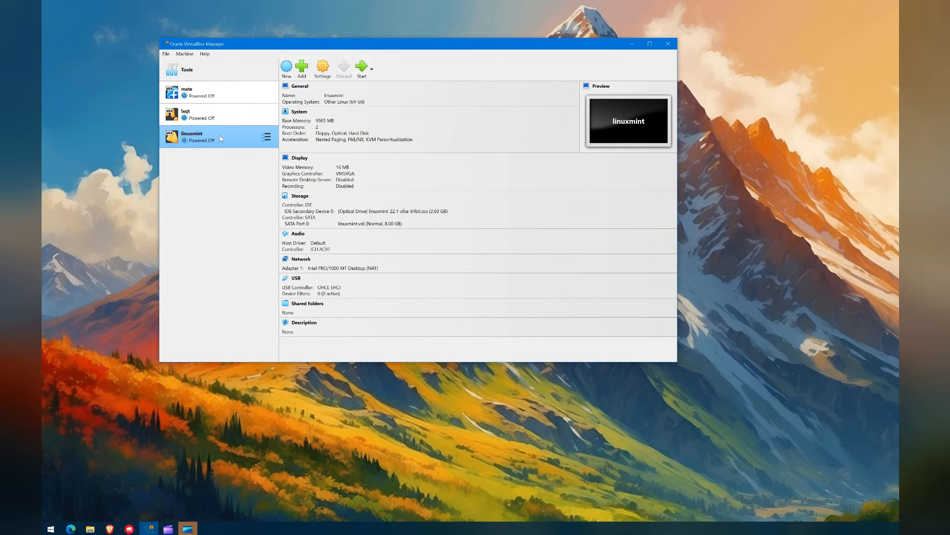
Step: Start the linuxmint VM and move and enlarge its window to show the boot menu
left_click(361, 68)
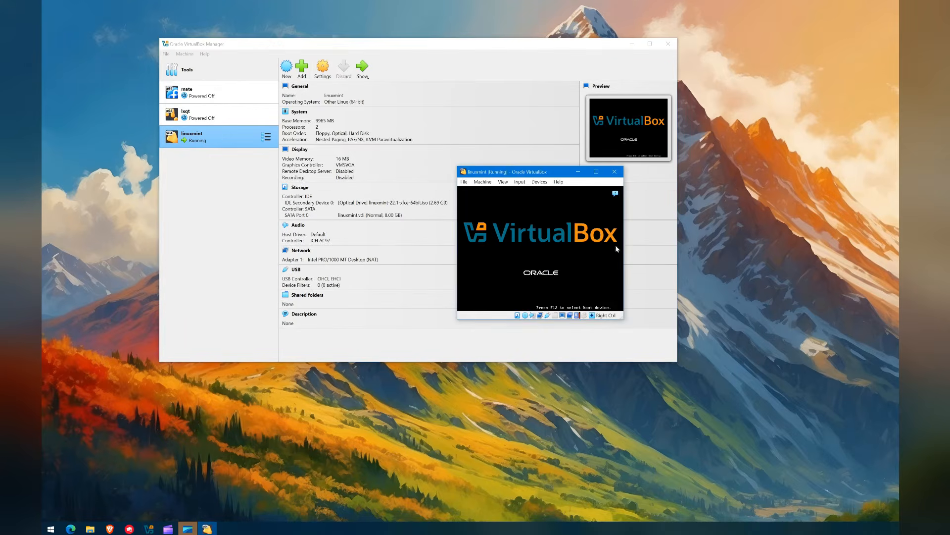
left_click_drag(554, 171, 370, 136)
left_click_drag(440, 283, 746, 376)
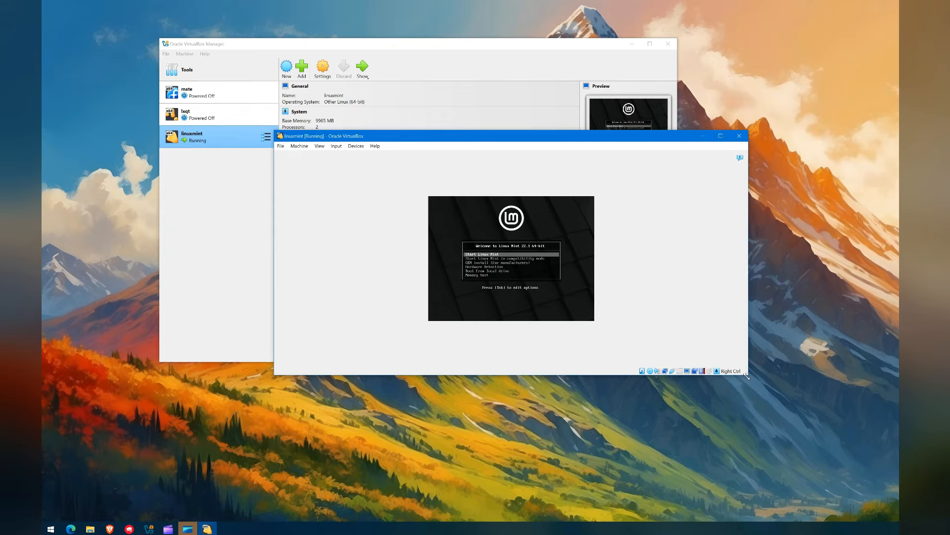
Step: Switch the VM window to View > Scaled Mode and reposition and enlarge it
left_click(300, 146)
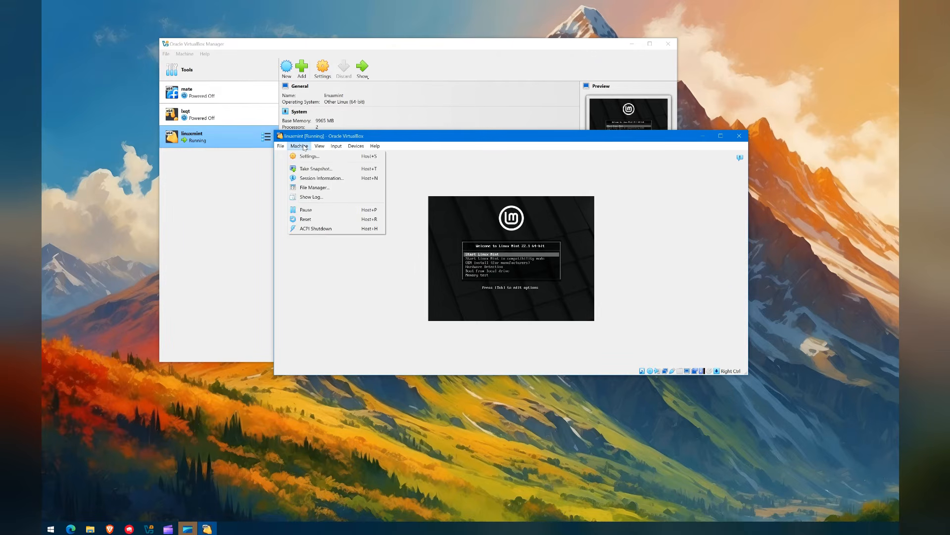
mouse_move(279, 149)
mouse_move(320, 146)
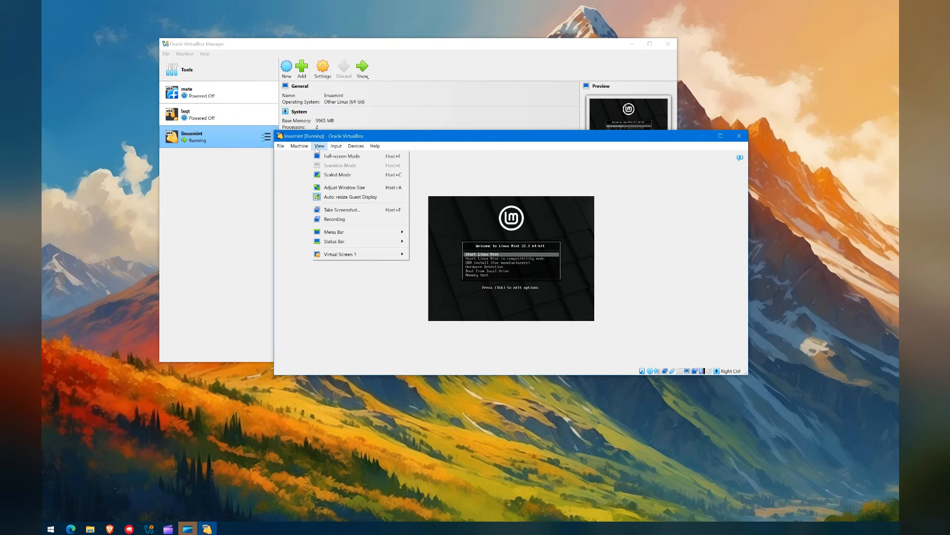
left_click(337, 174)
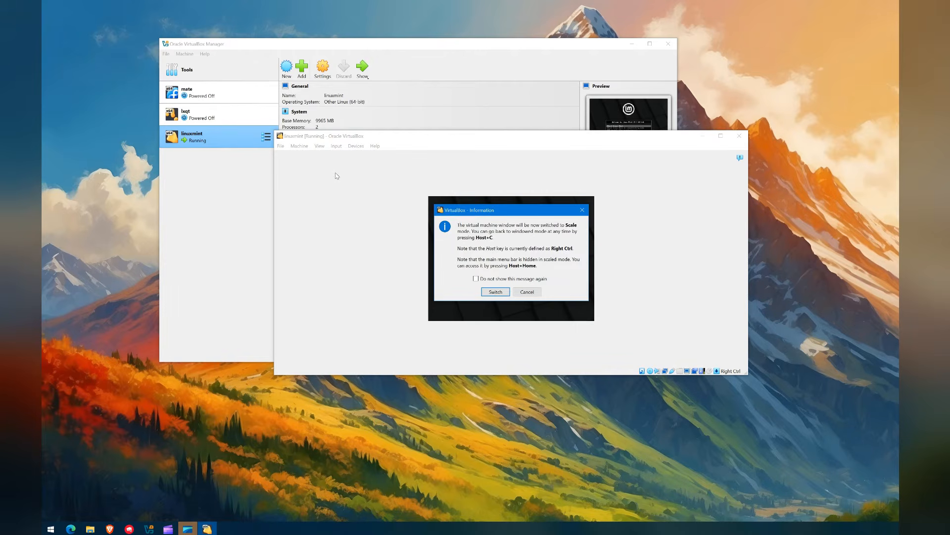
left_click(497, 293)
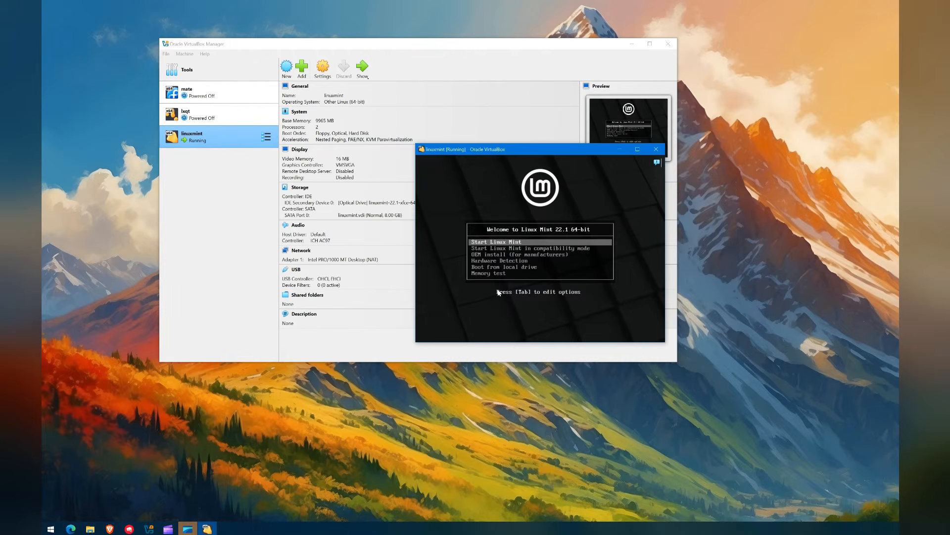
left_click_drag(451, 152, 273, 91)
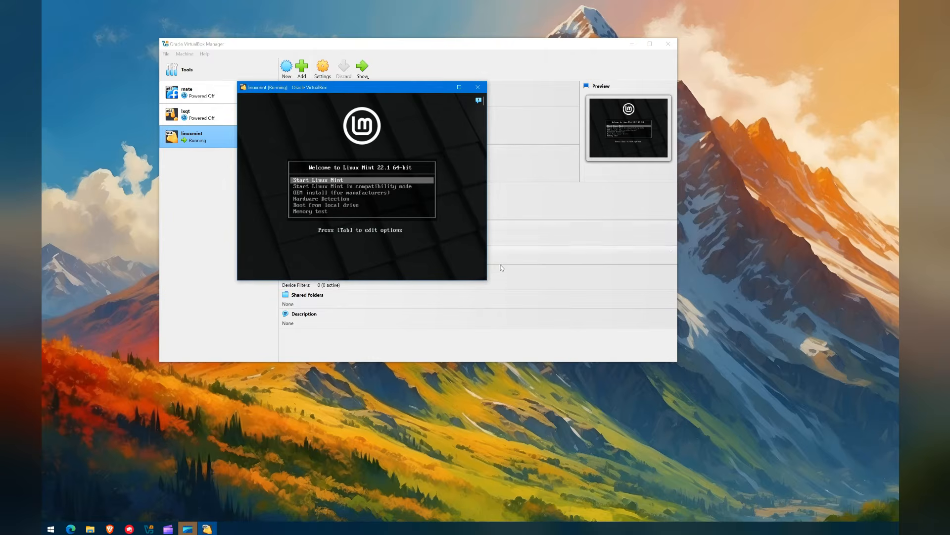
left_click_drag(488, 281, 695, 423)
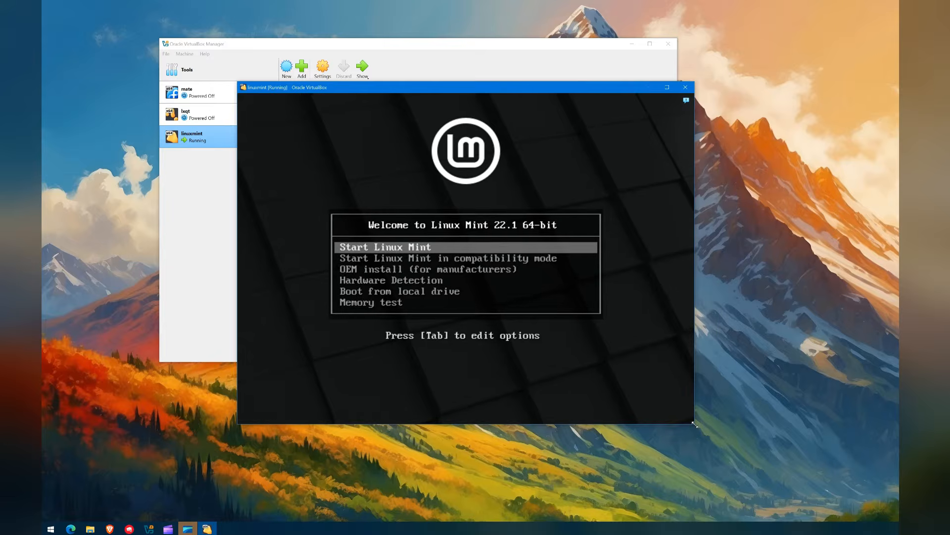
Step: Boot 'Start Linux Mint' to the live desktop and widen the window to fit
key("Down")
key("Up")
key("Down")
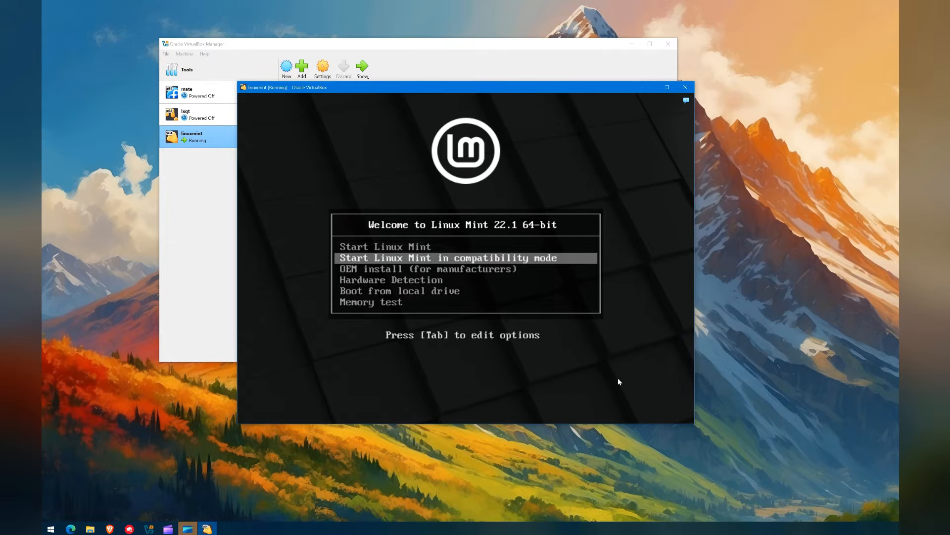
key("Up")
key("Return")
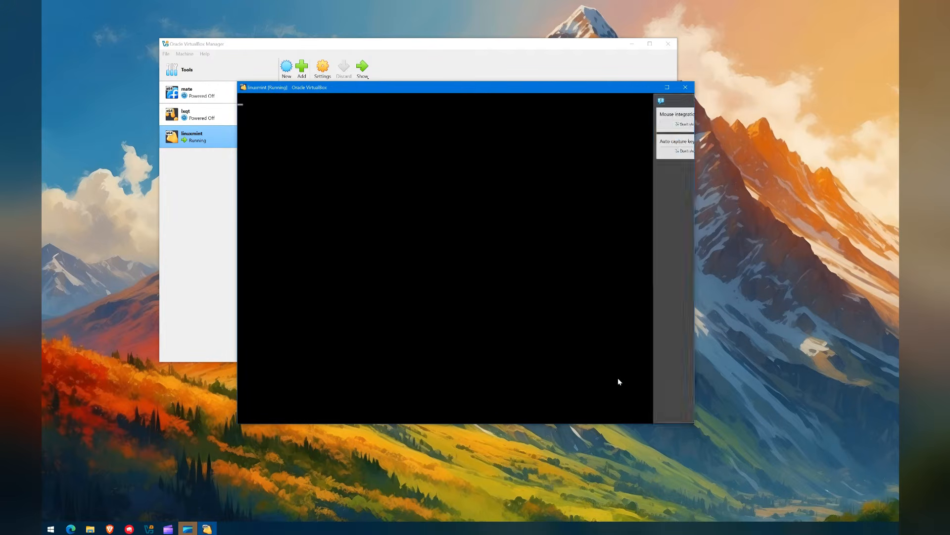
left_click_drag(695, 423, 702, 425)
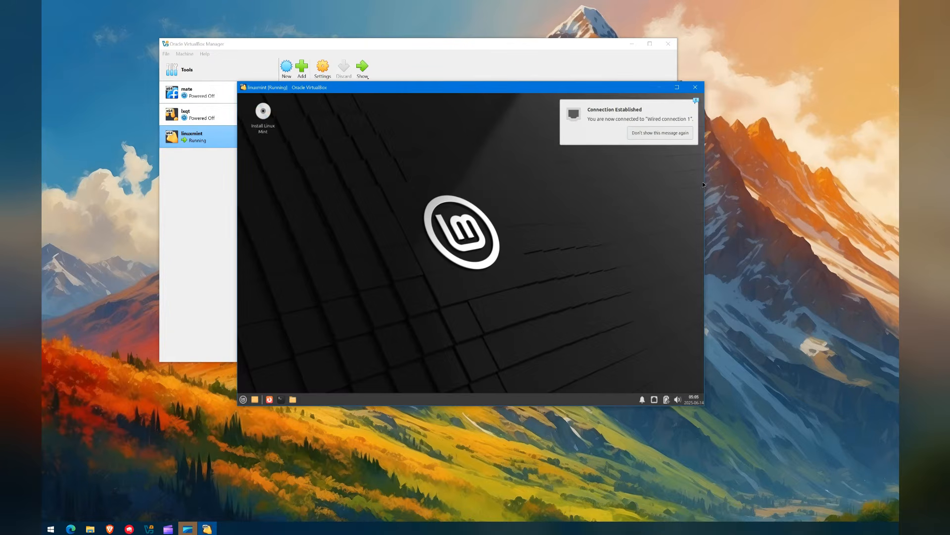
left_click_drag(705, 181, 712, 181)
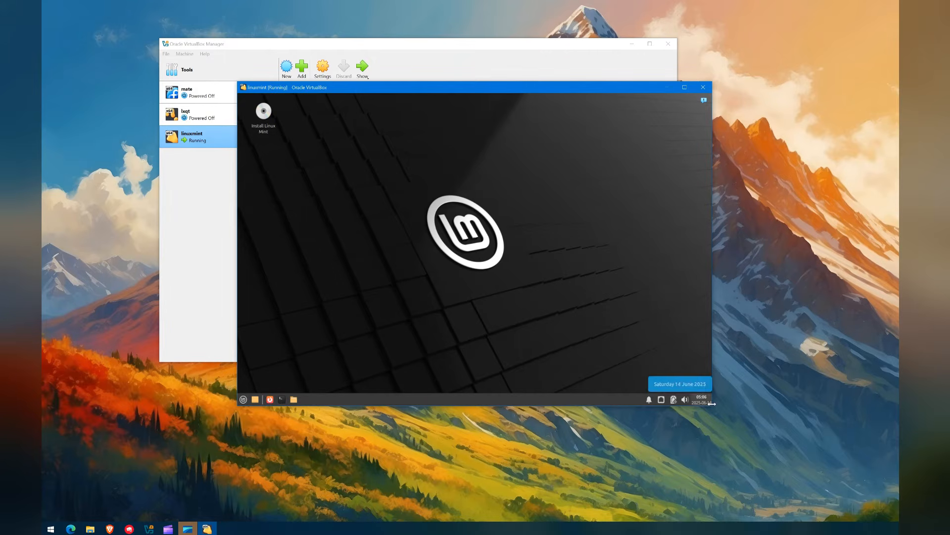
Step: Look through the guest's desktop settings for background, menus and icons, then close them
right_click(354, 187)
left_click(378, 311)
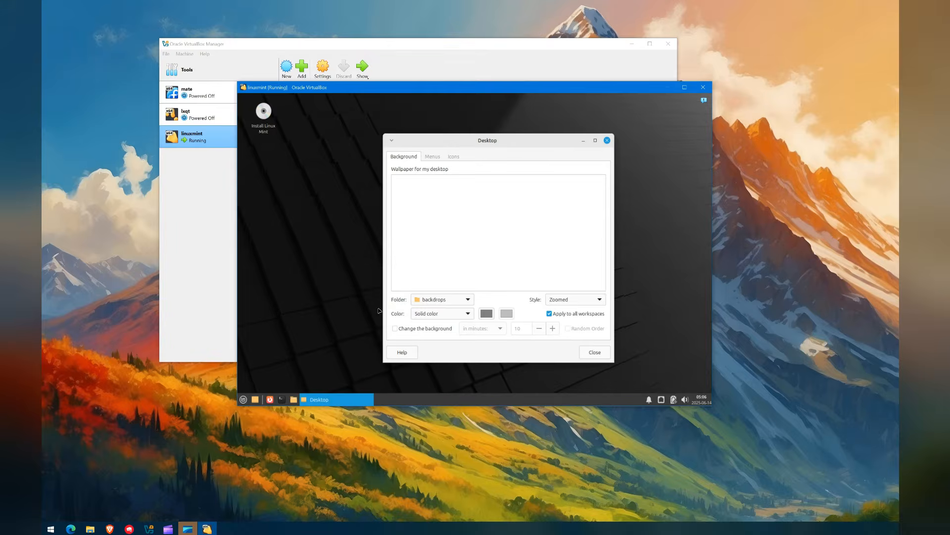
left_click(432, 157)
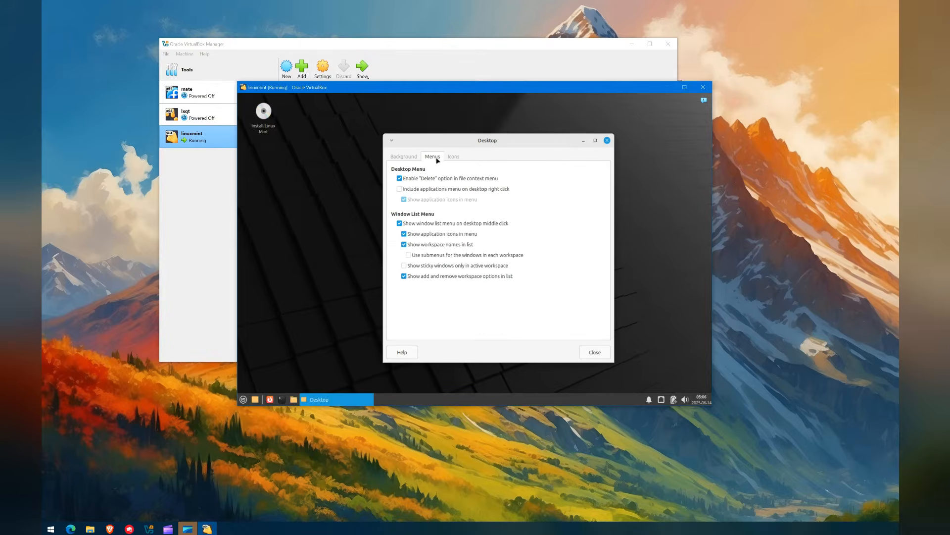
left_click(404, 157)
left_click(454, 157)
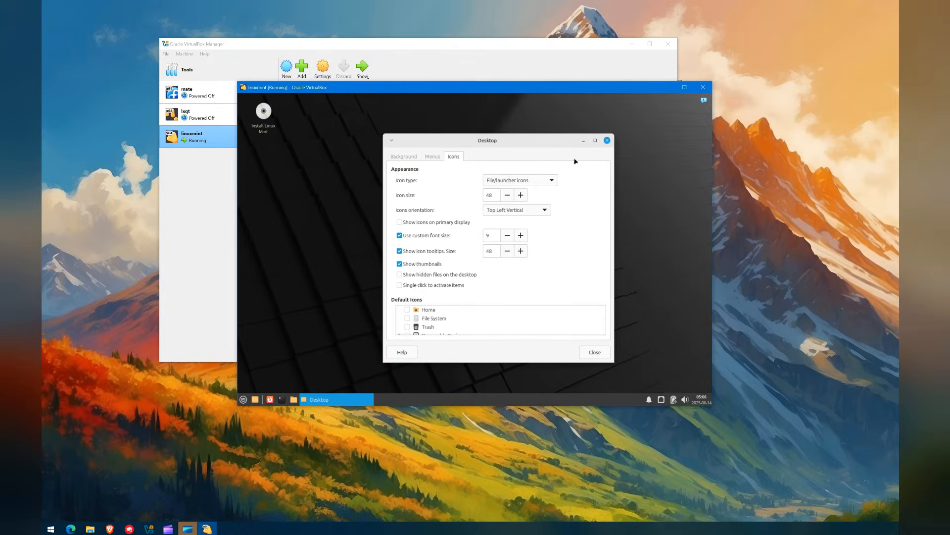
left_click(606, 140)
right_click(504, 151)
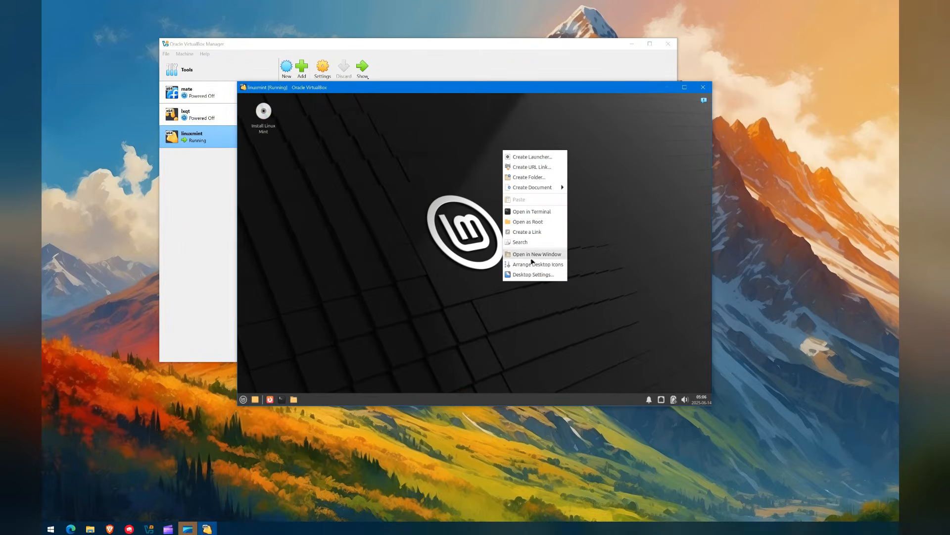
left_click(373, 278)
Step: Nudge the VM window right and open the Mint application menu from the guest panel
left_click(242, 400)
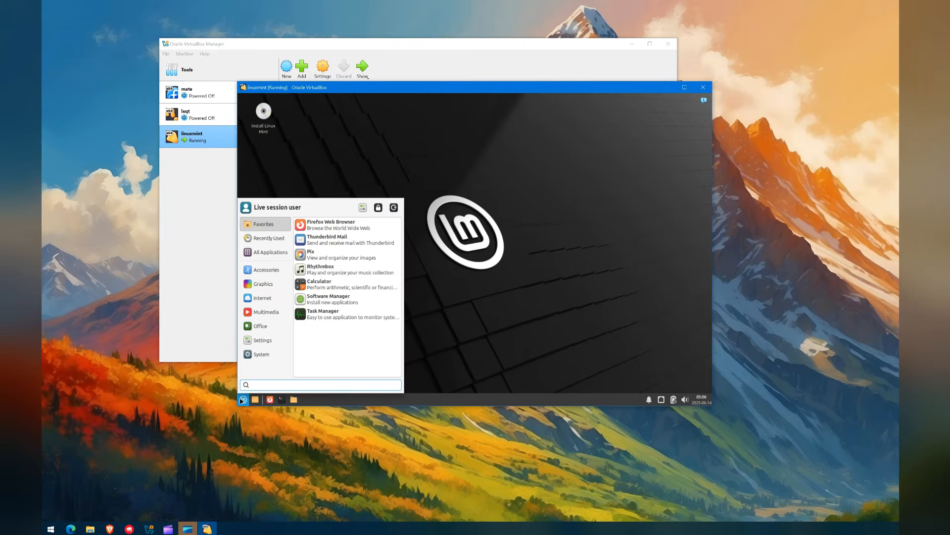
left_click(458, 255)
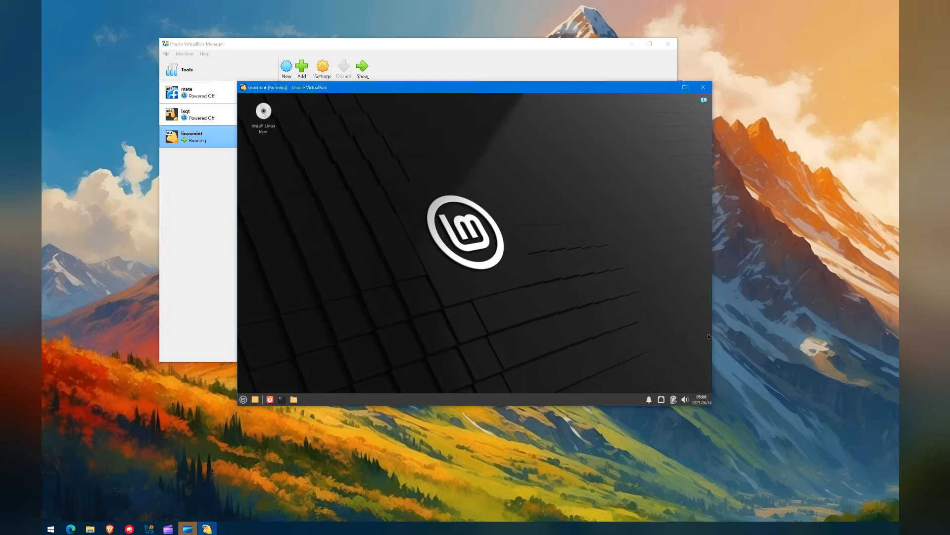
left_click_drag(462, 94, 484, 96)
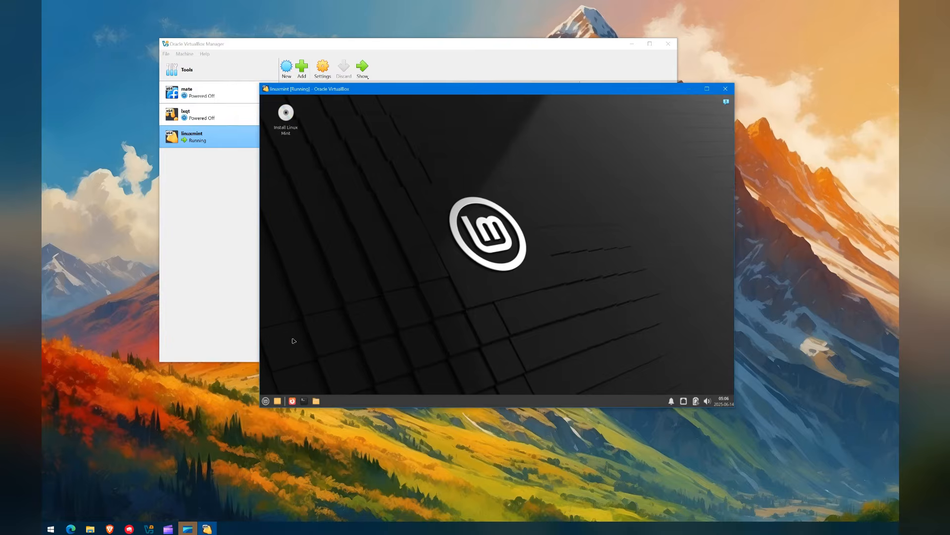
left_click(266, 401)
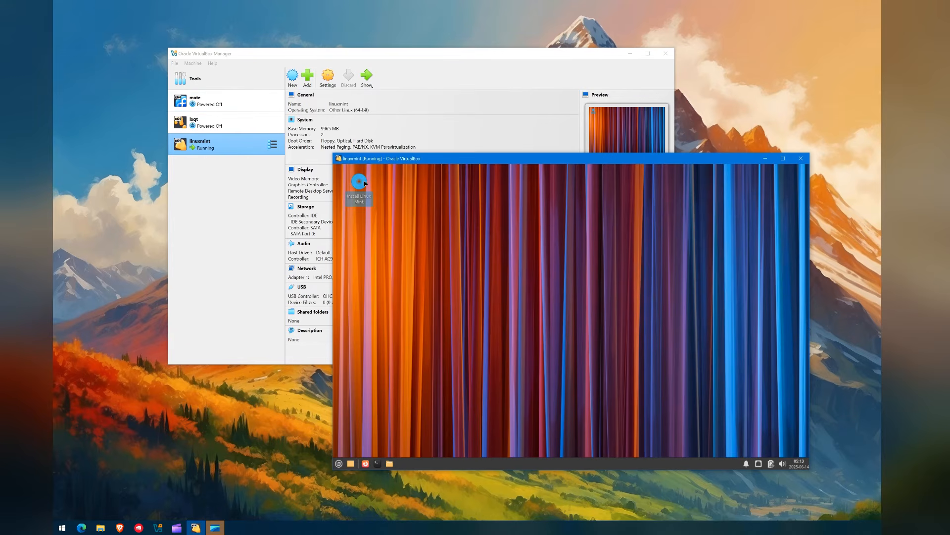
Step: Launch the Linux Mint installer and continue with English as the installer language
double_click(365, 183)
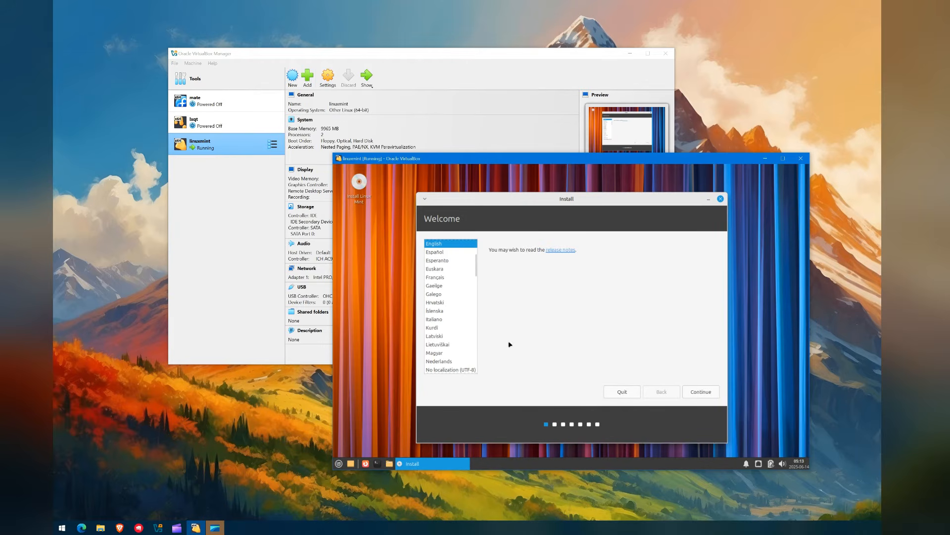
left_click(443, 253)
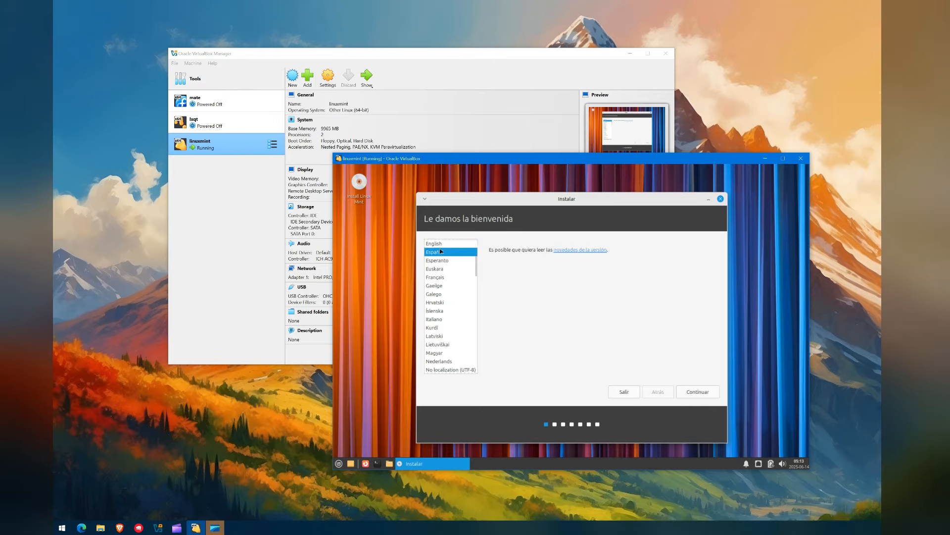
left_click(440, 244)
left_click(688, 392)
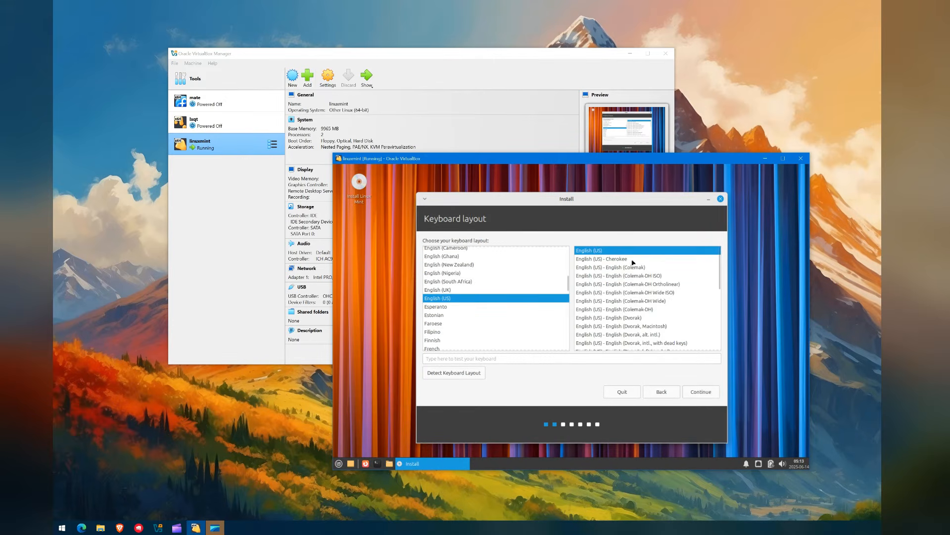
Step: Choose the English (Australia) keyboard layout and continue
scroll(633, 262, "down", 2)
scroll(486, 301, "down", 1)
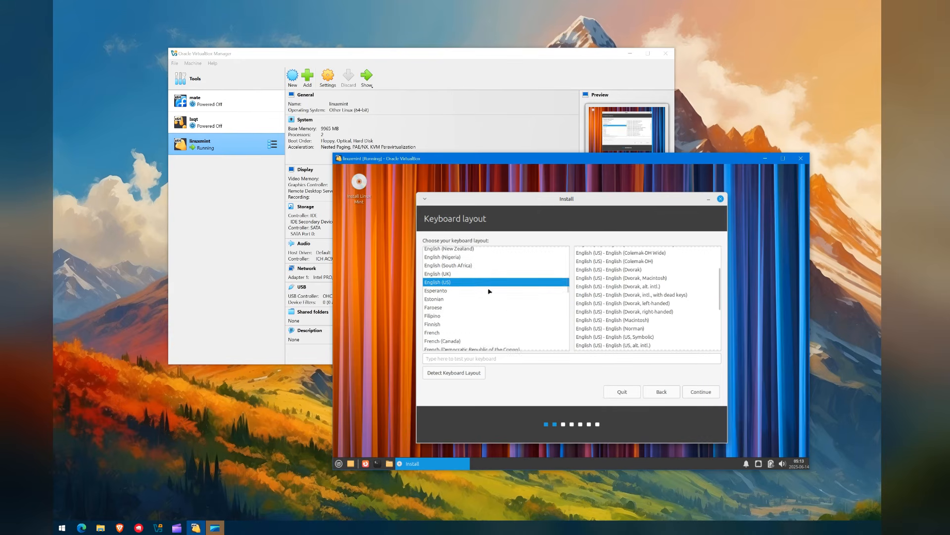
scroll(478, 271, "up", 2)
scroll(484, 269, "up", 2)
left_click(485, 298)
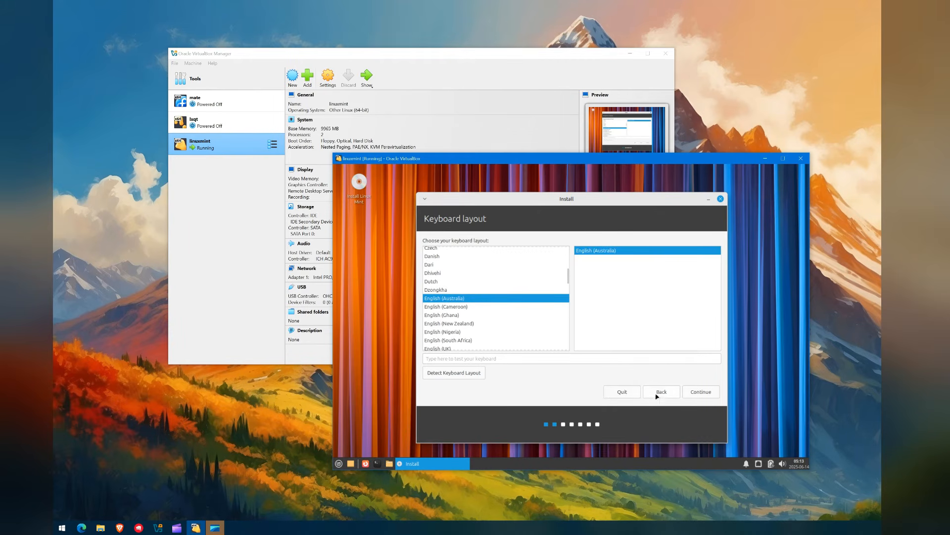
left_click(671, 357)
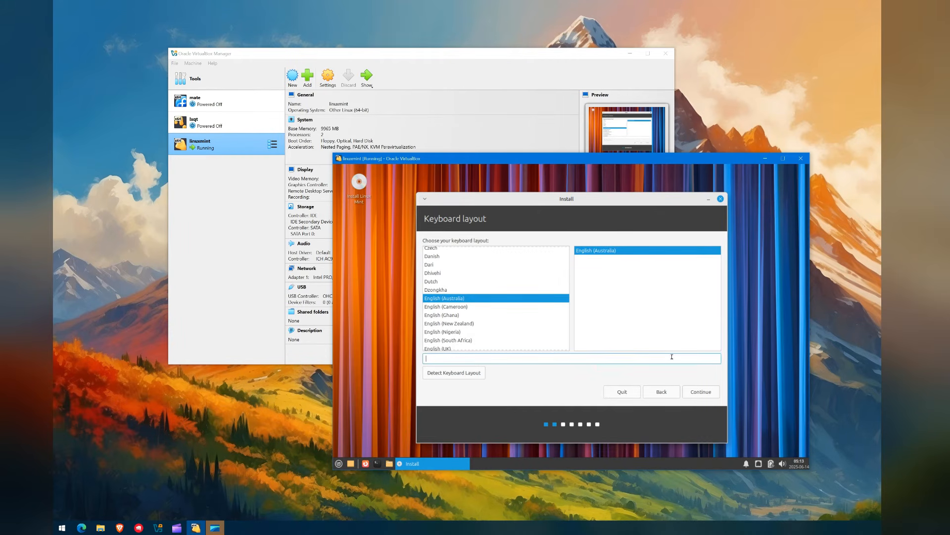
left_click(695, 389)
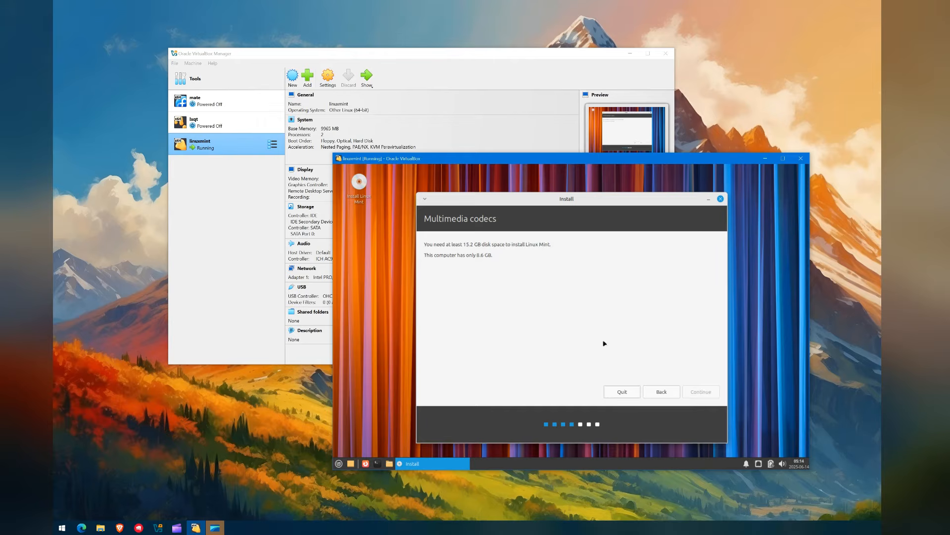
Step: Quit the installer after the disk-space warning and close the VM window
left_click(619, 391)
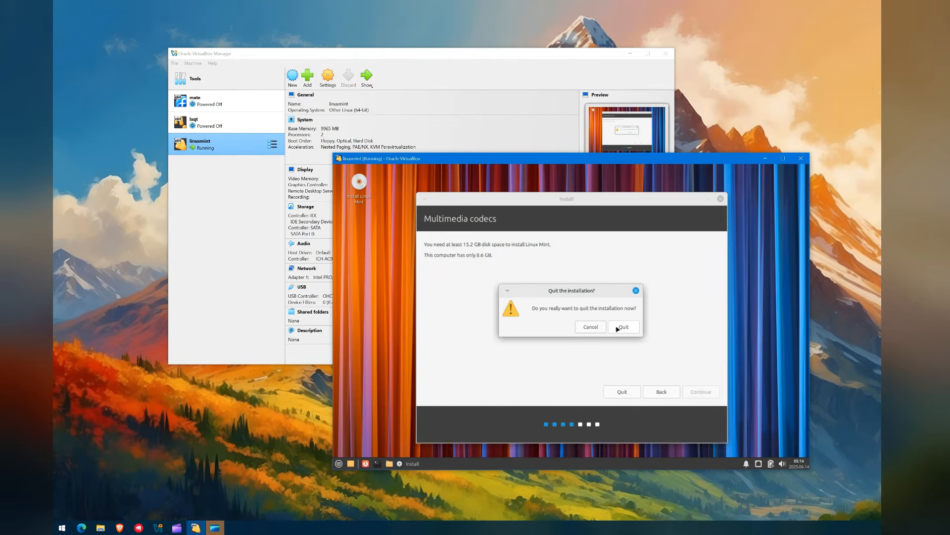
left_click(620, 327)
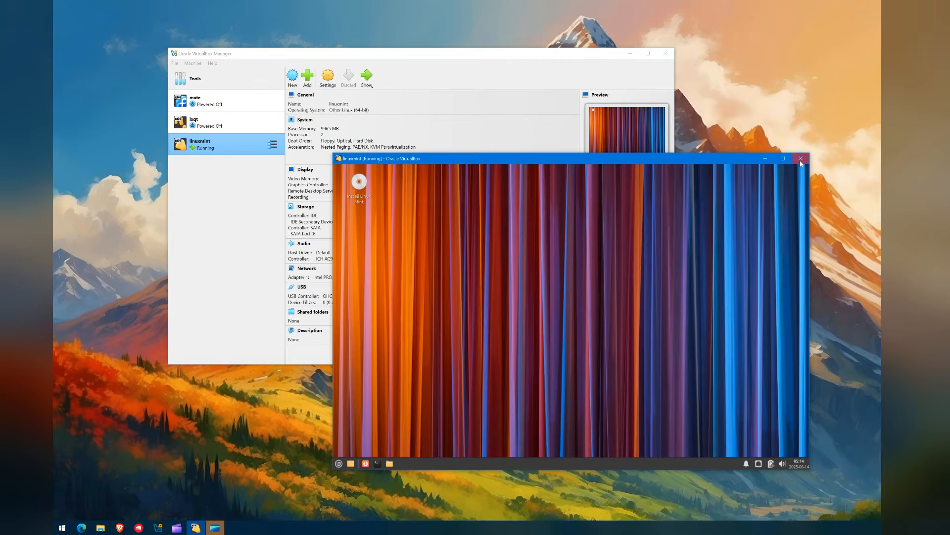
left_click(801, 159)
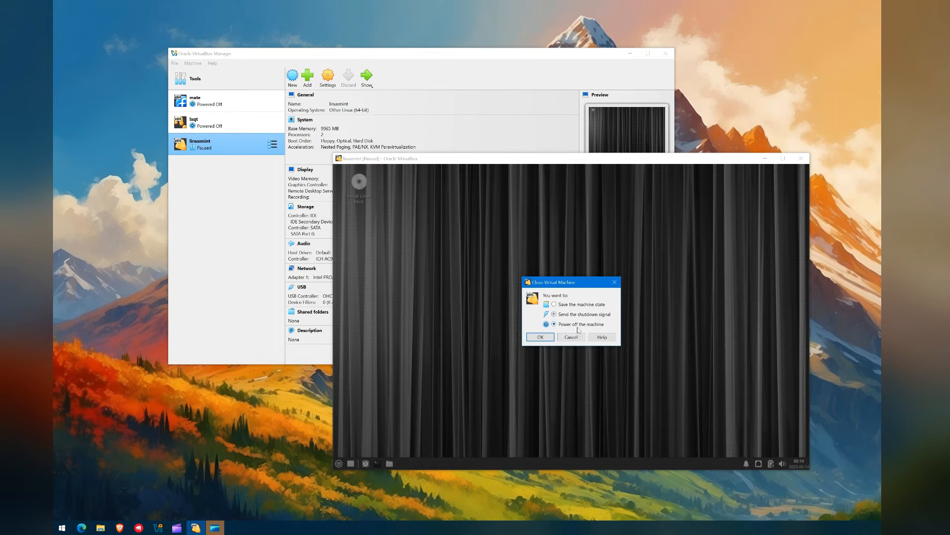
Step: Power off the linuxmint VM and review its Storage settings, including the ISO and linuxmint.vdi
left_click(541, 337)
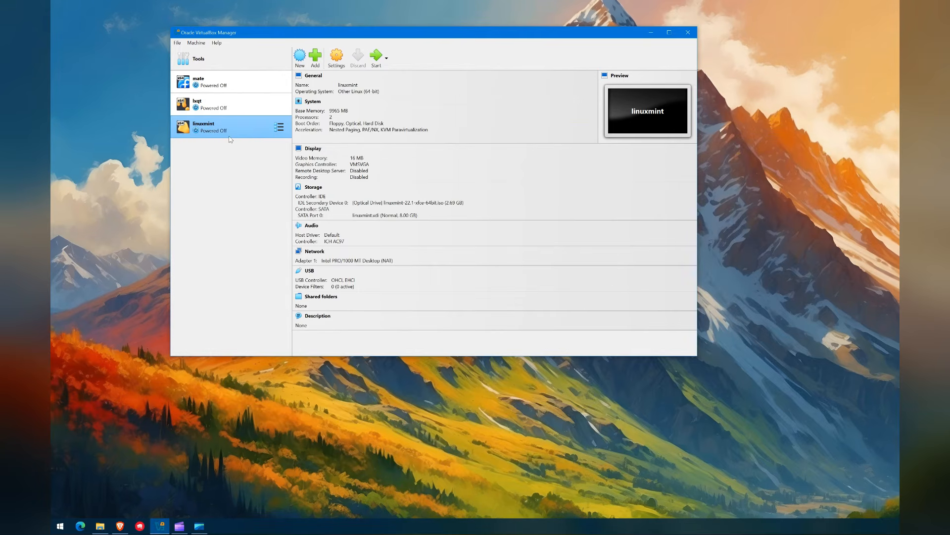
left_click(337, 57)
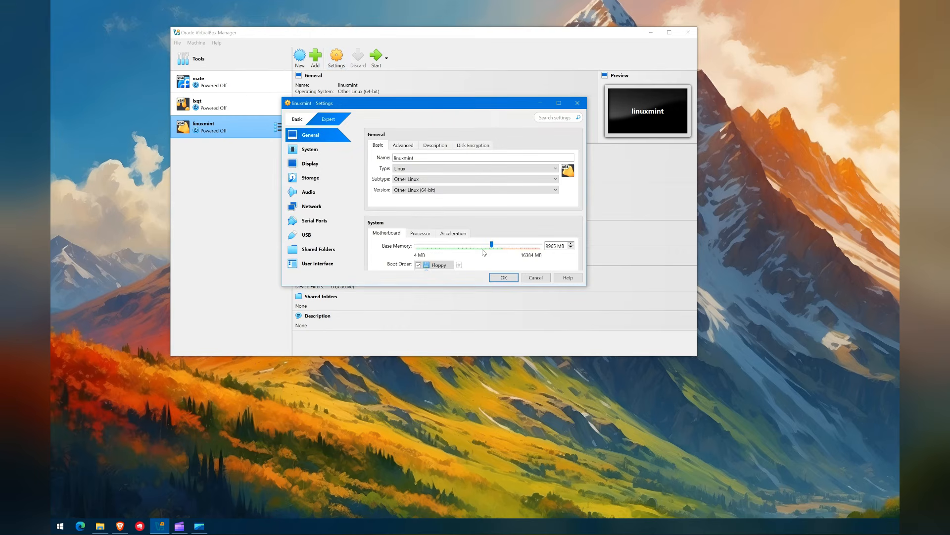
left_click(336, 184)
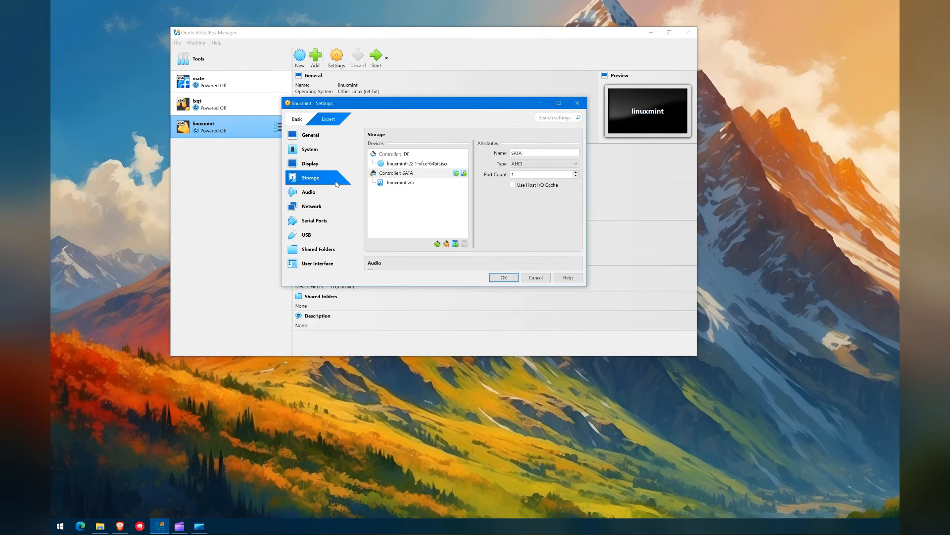
left_click(412, 165)
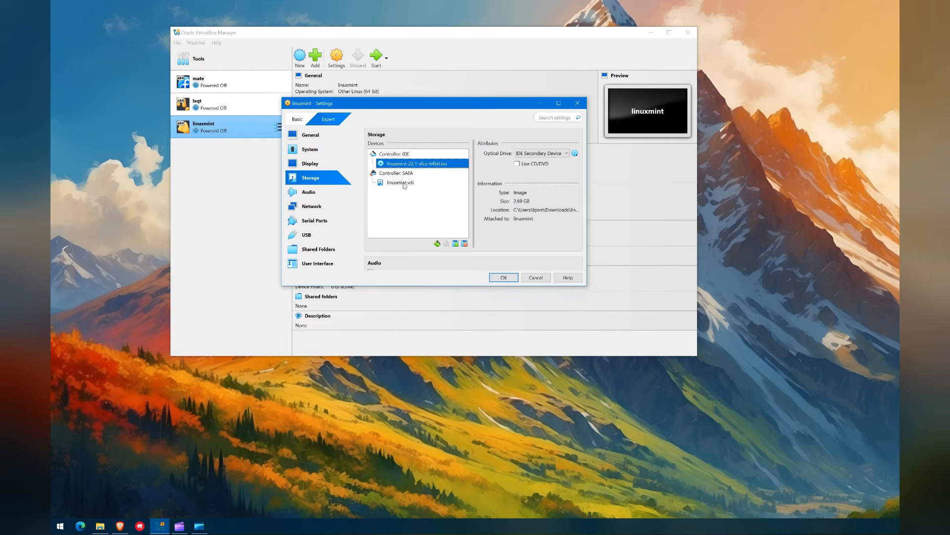
left_click(401, 183)
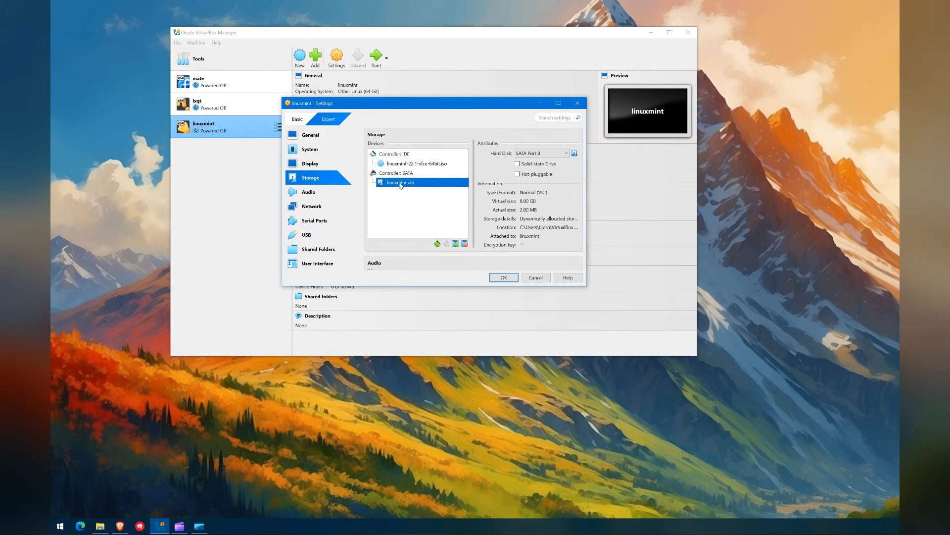
Step: Create a new 19.73 GB linuxmint_1.vdi hard disk and attach it to the SATA controller
left_click(455, 244)
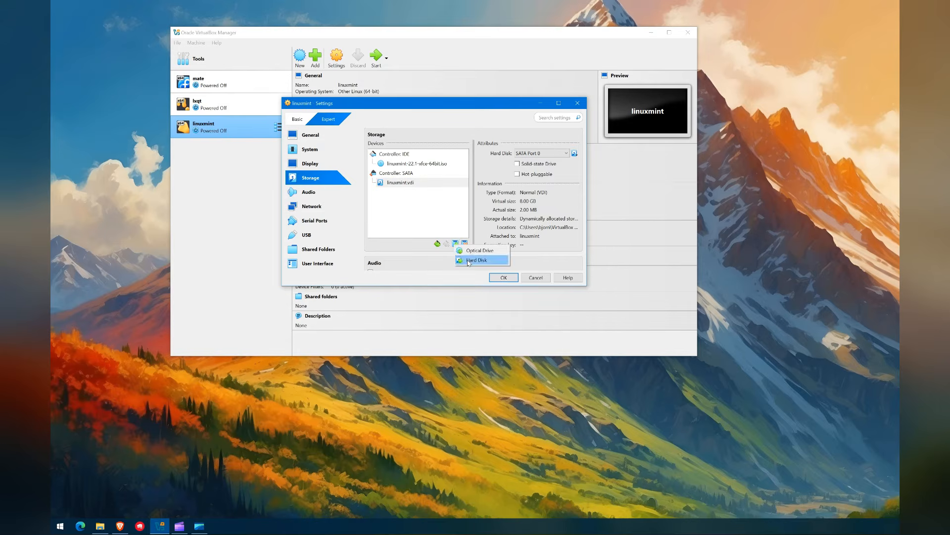
left_click(468, 263)
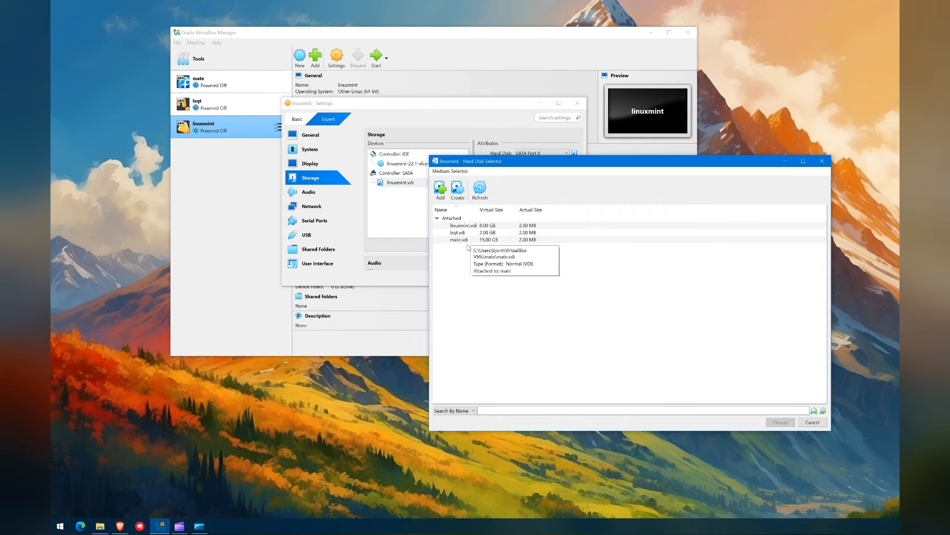
left_click(458, 191)
left_click_drag(640, 257, 647, 260)
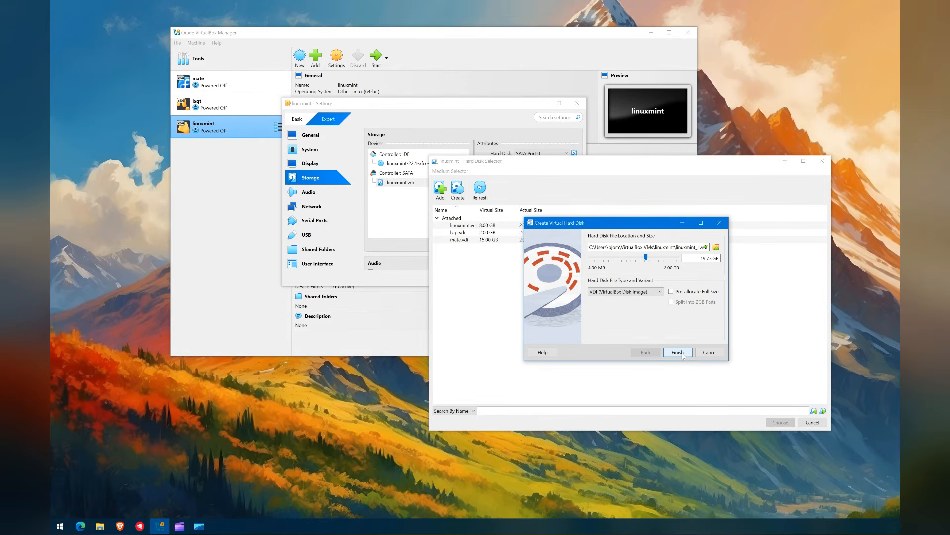
left_click(678, 353)
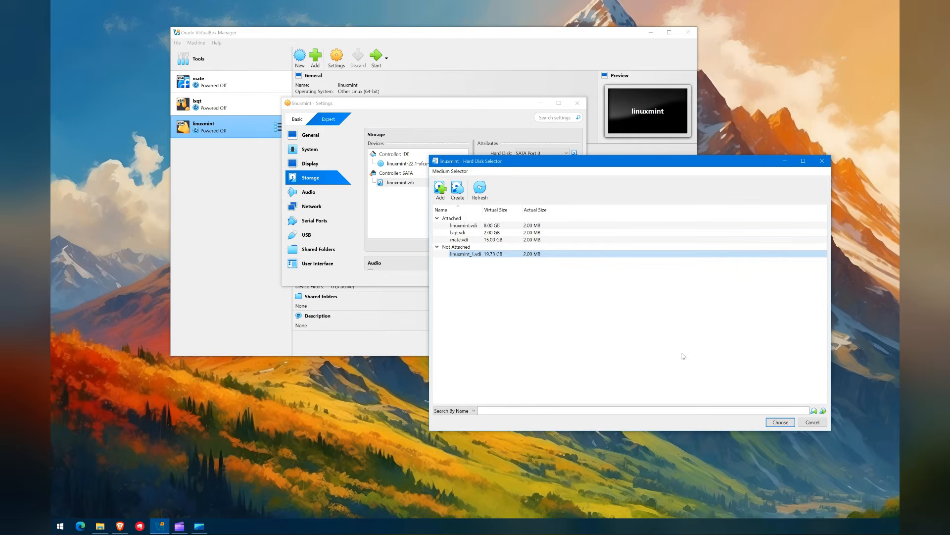
left_click(775, 423)
Step: Remove the old linuxmint.vdi disk and save the storage changes
left_click(415, 193)
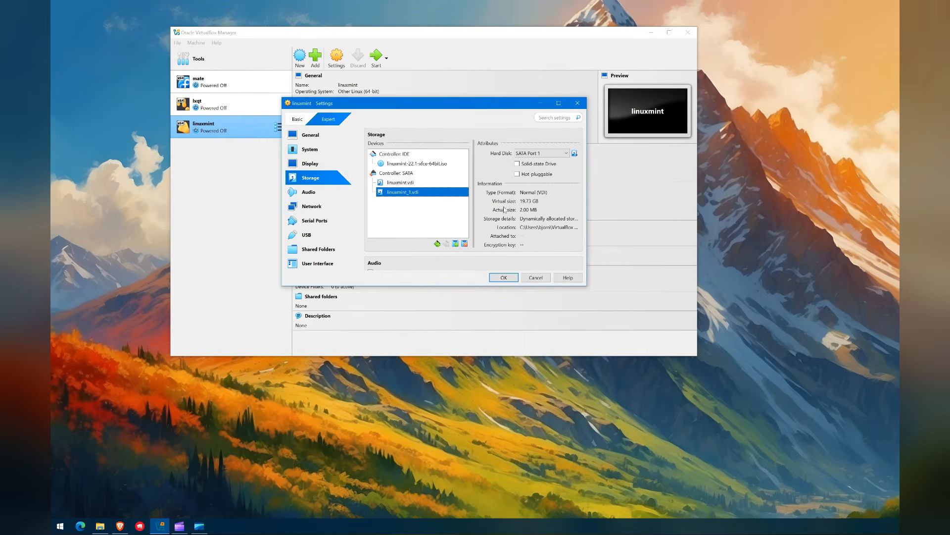
left_click(429, 183)
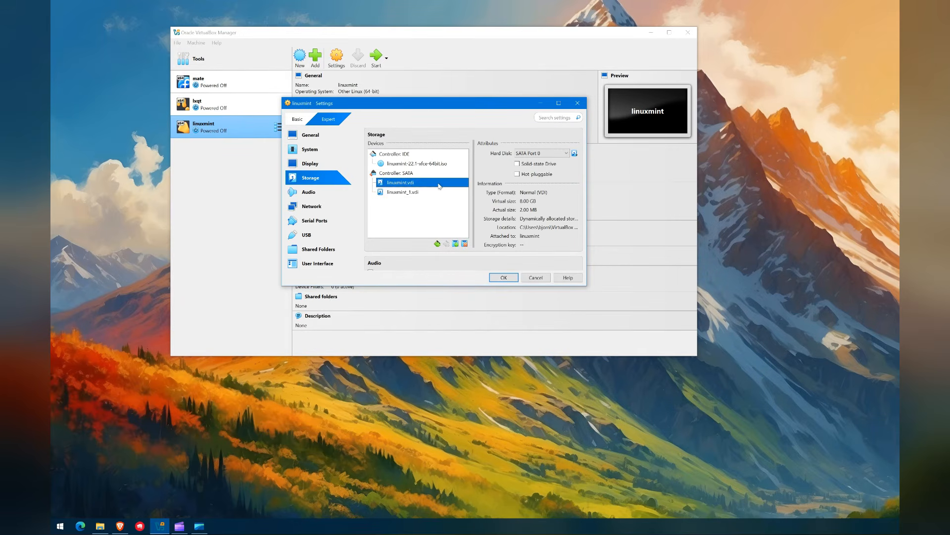
left_click(464, 244)
left_click(419, 202)
left_click(504, 277)
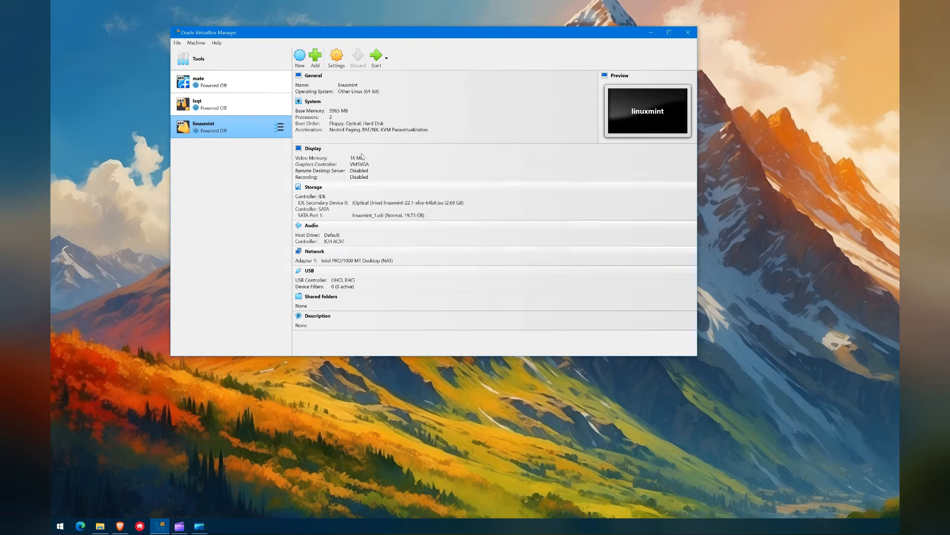
Step: Start the VM and continue past the Welcome and keyboard pages with multimedia codecs enabled
left_click(375, 58)
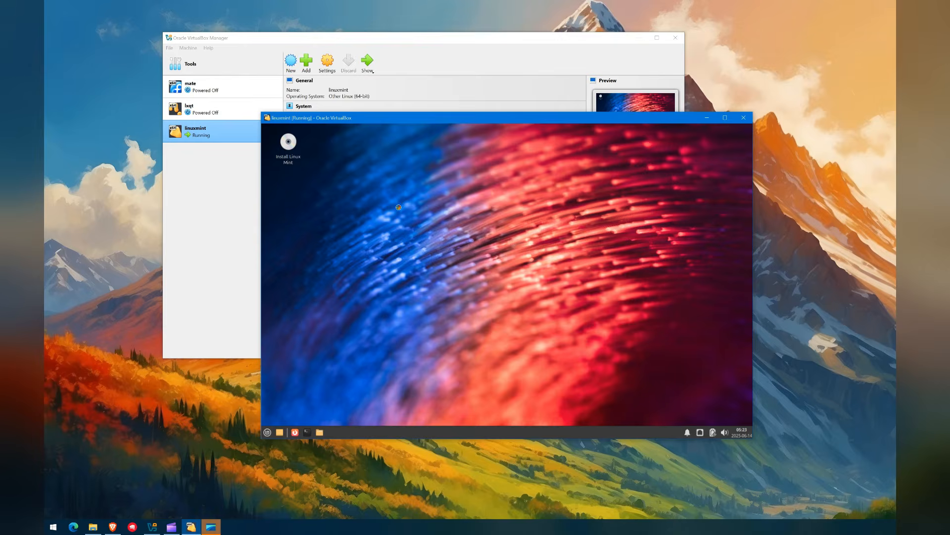
left_click(640, 358)
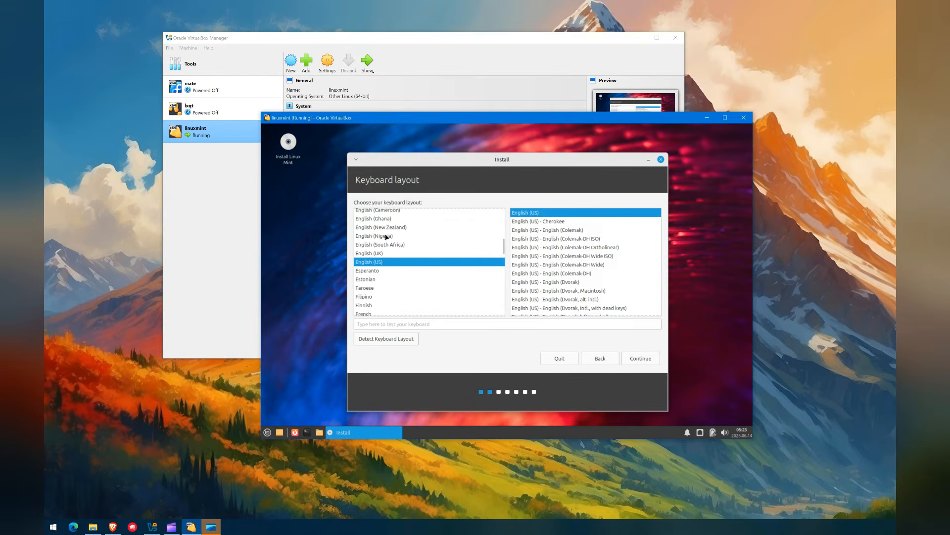
left_click(643, 359)
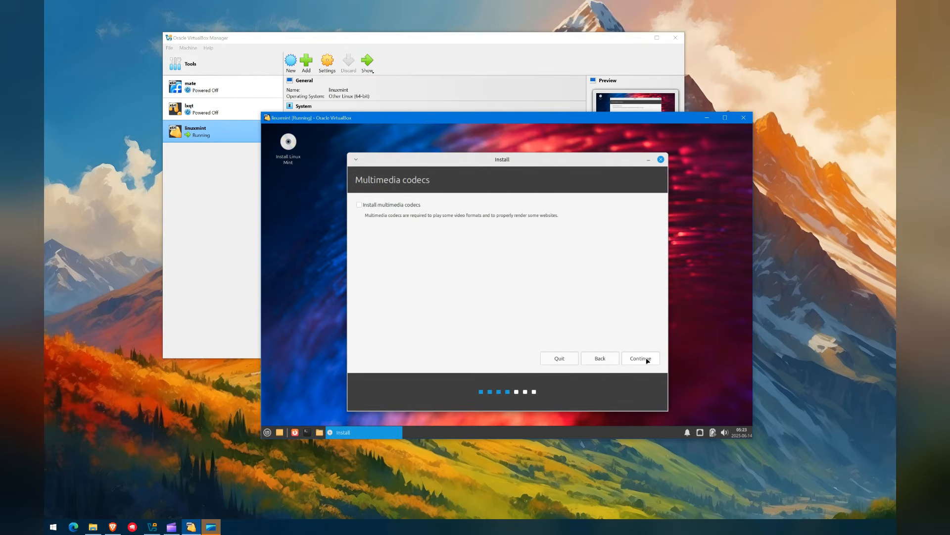
left_click(397, 209)
key("Return")
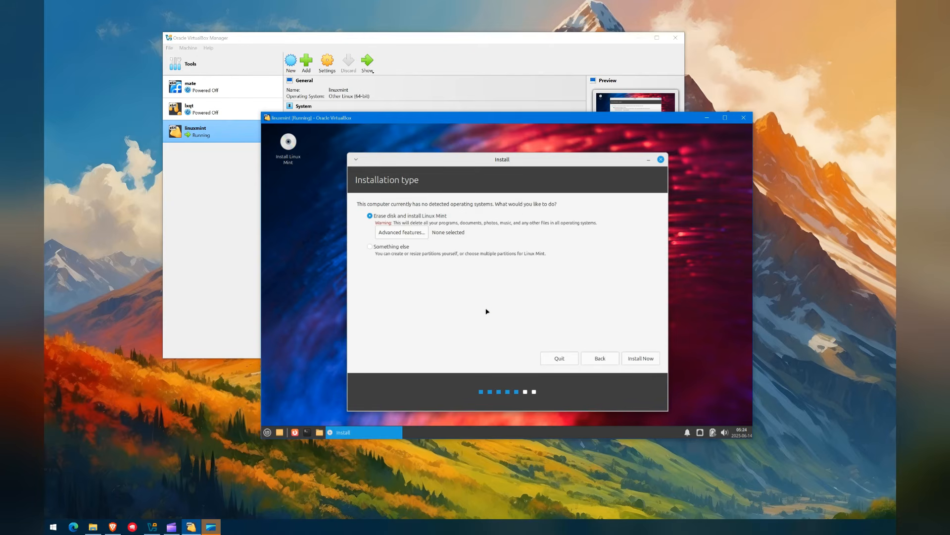
Step: Choose 'Erase disk and install Linux Mint' with advanced features None, then confirm writing partitions
left_click(384, 247)
left_click(369, 216)
left_click(402, 232)
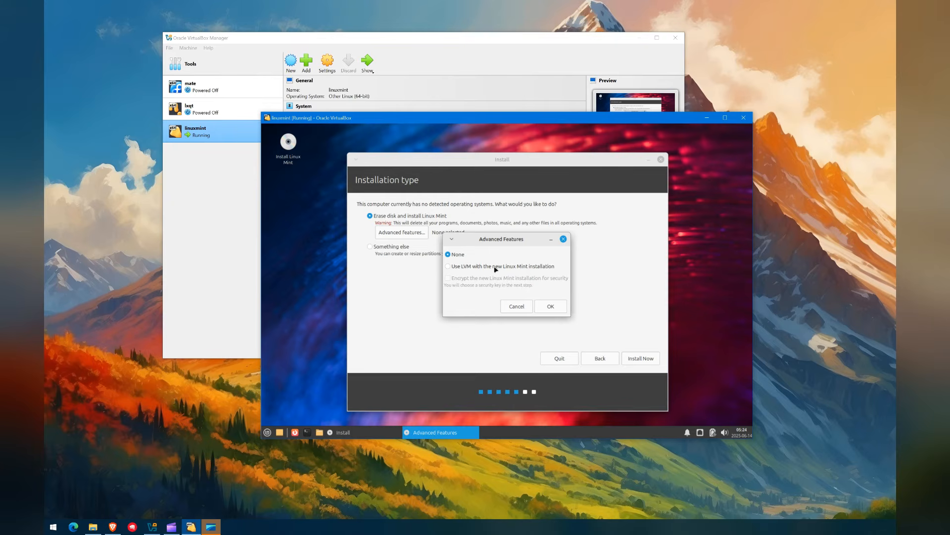
left_click(563, 239)
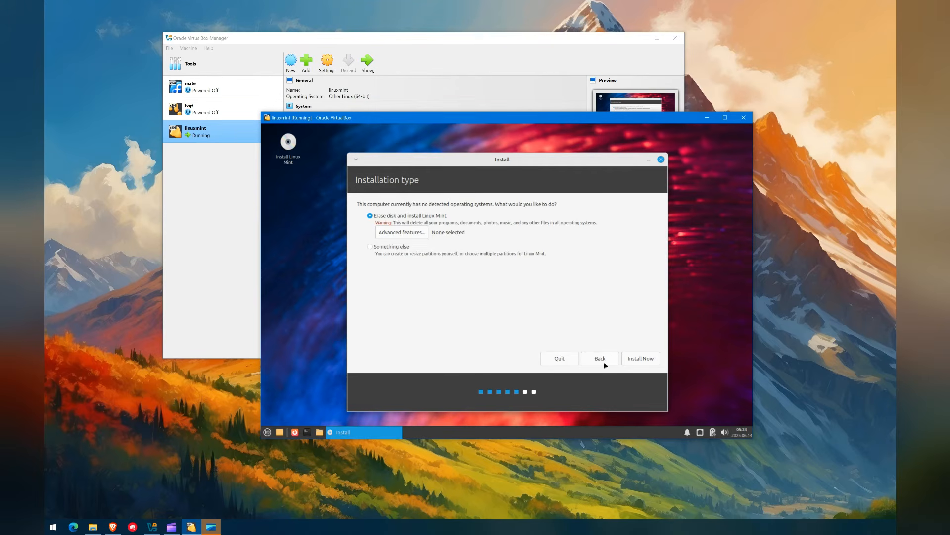
left_click(630, 359)
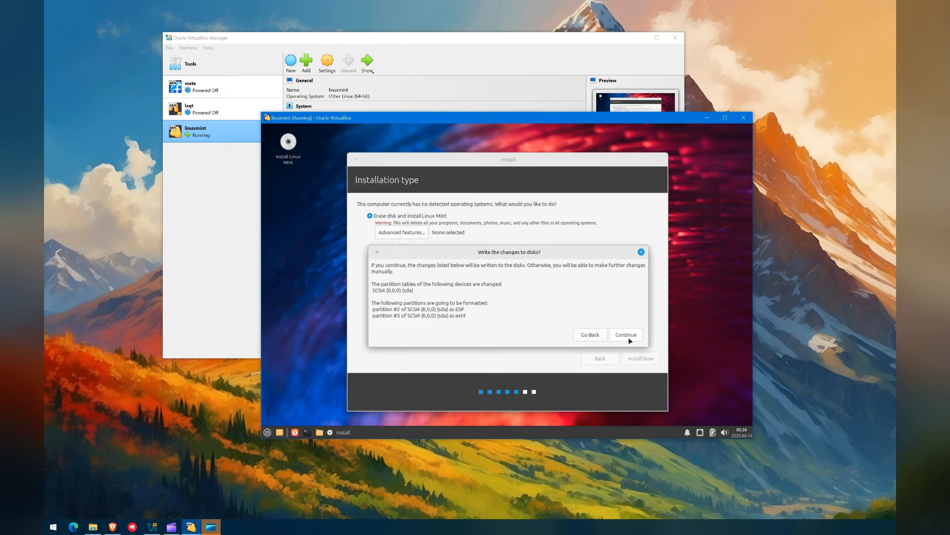
left_click(627, 335)
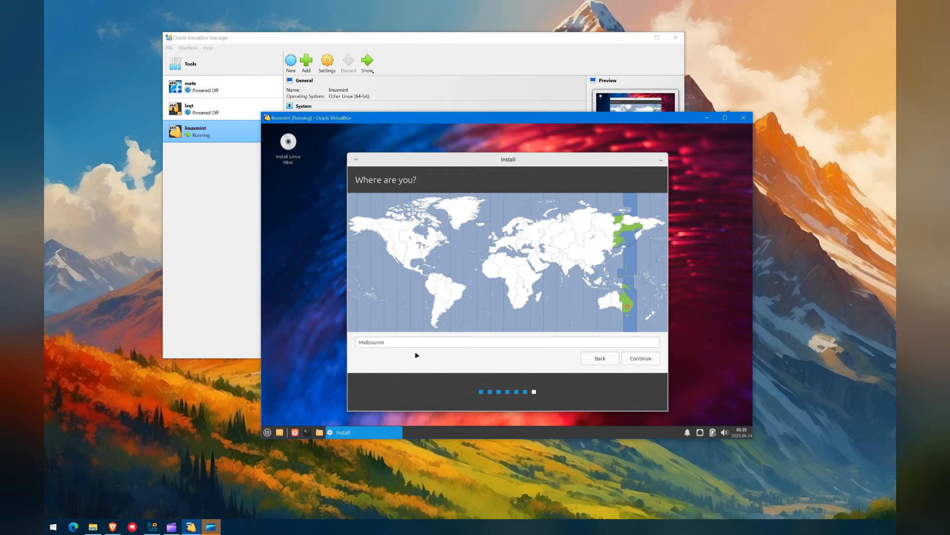
Step: Accept the Melbourne time zone, enter the account name and a matching password, and continue
left_click(639, 358)
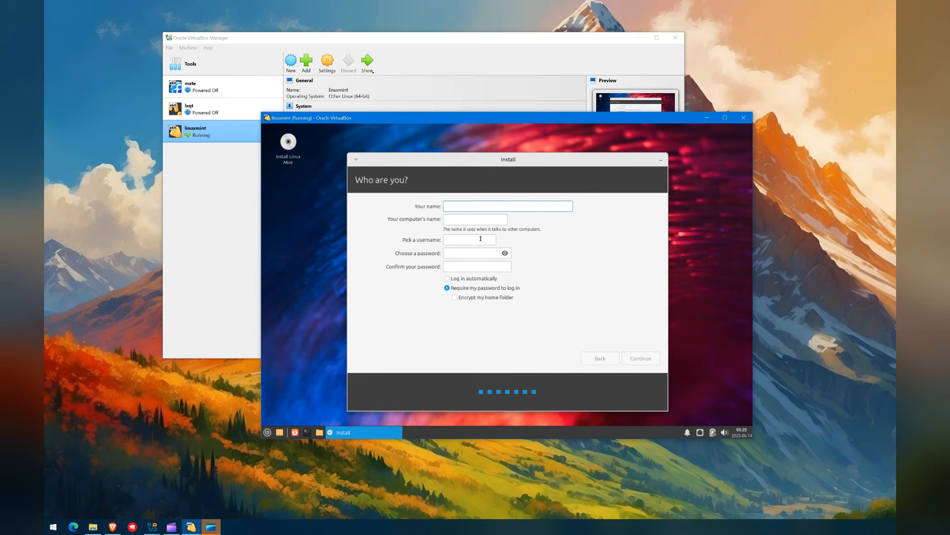
type("dad")
key("Tab")
key("Tab")
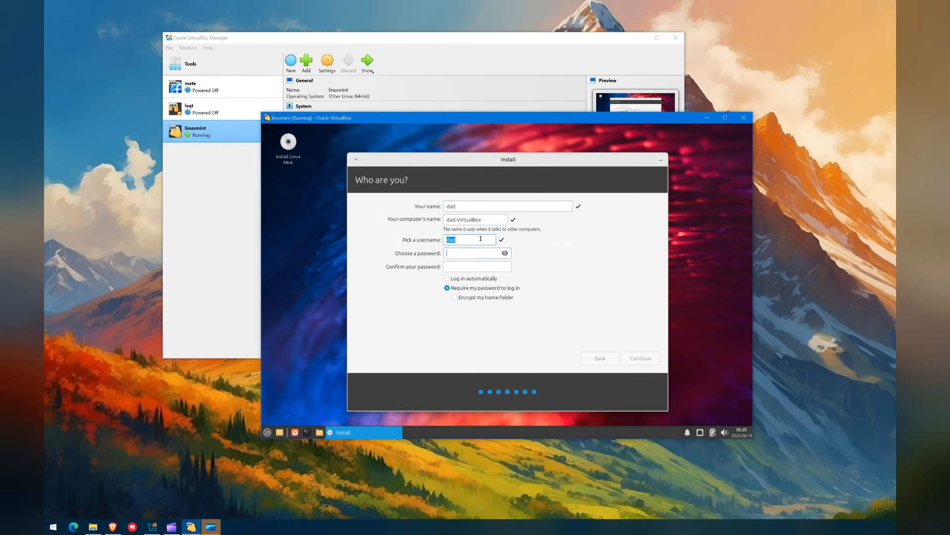
type("123456")
key("Tab")
type("1")
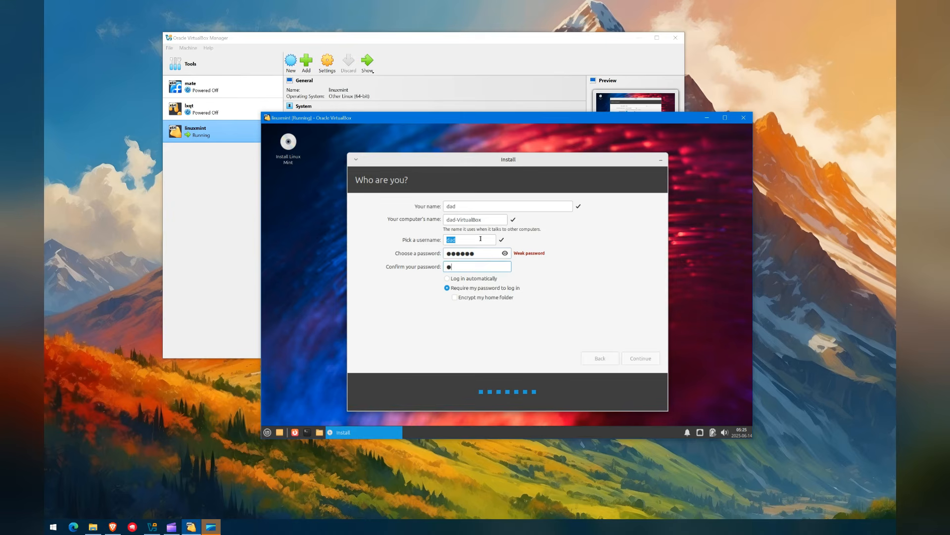
type("23456")
left_click(638, 357)
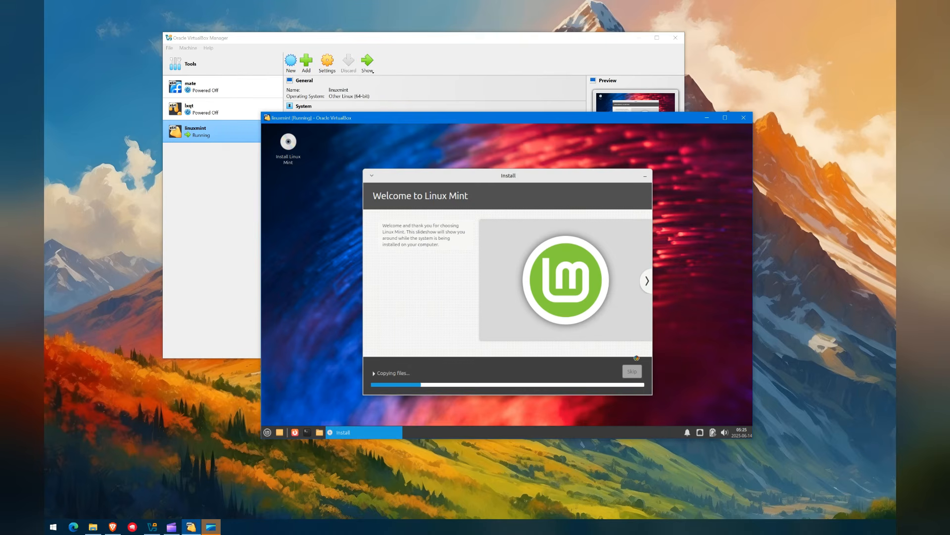
Step: Show the file-copy log and advance the installer slideshow by two slides
left_click(380, 372)
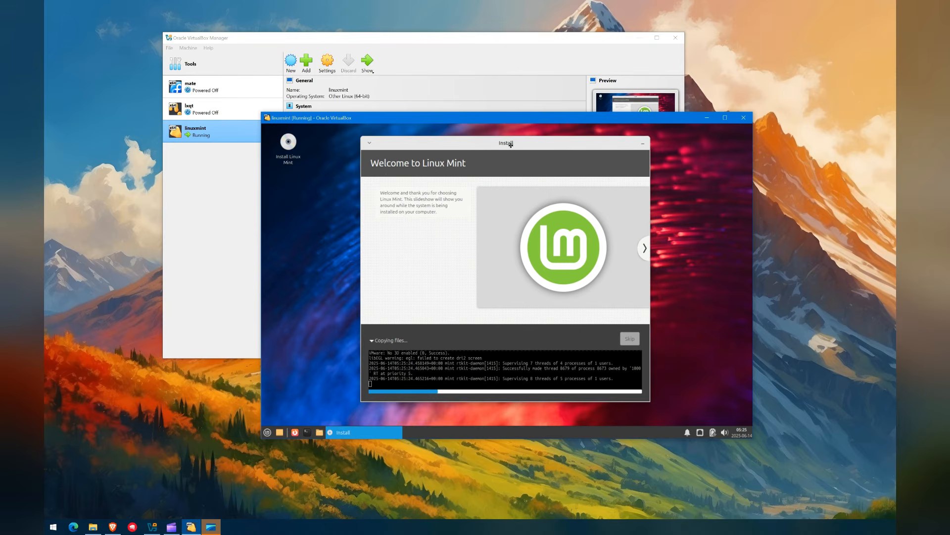
left_click(645, 248)
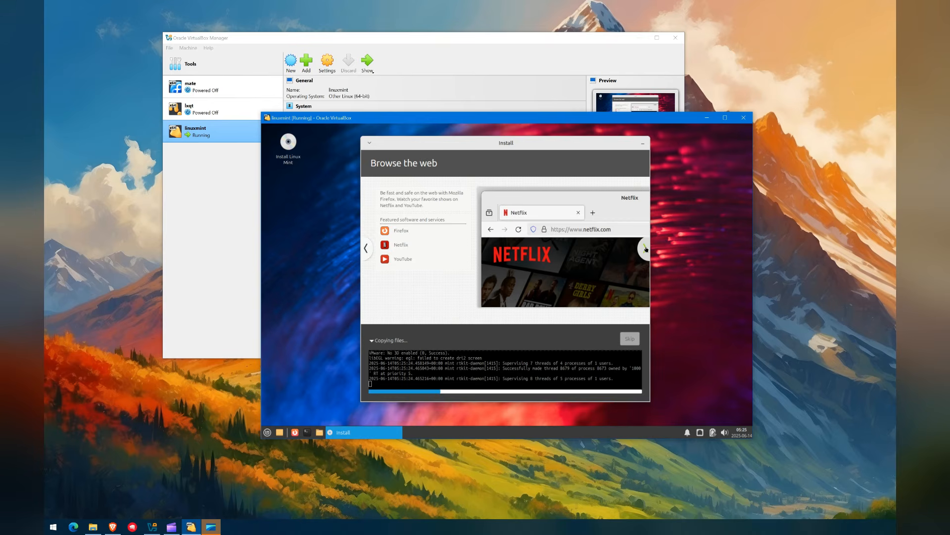
left_click(646, 248)
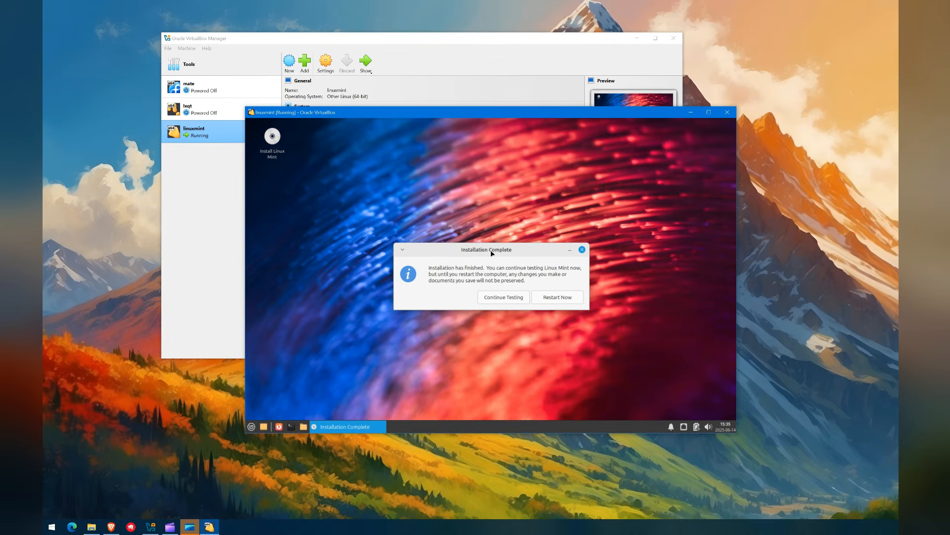
Step: Choose Continue Testing, log out of the live session from the Mint menu, and acknowledge the media prompt
left_click(505, 298)
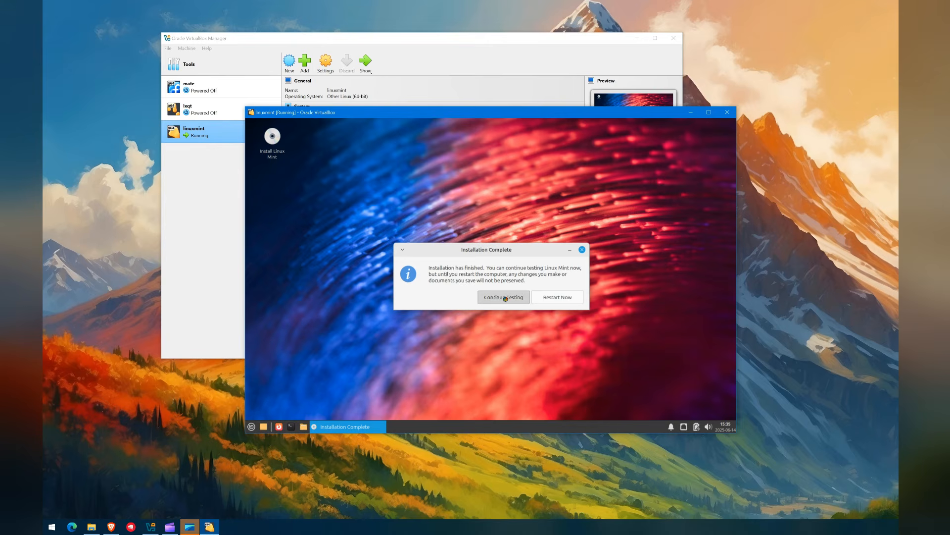
left_click(252, 426)
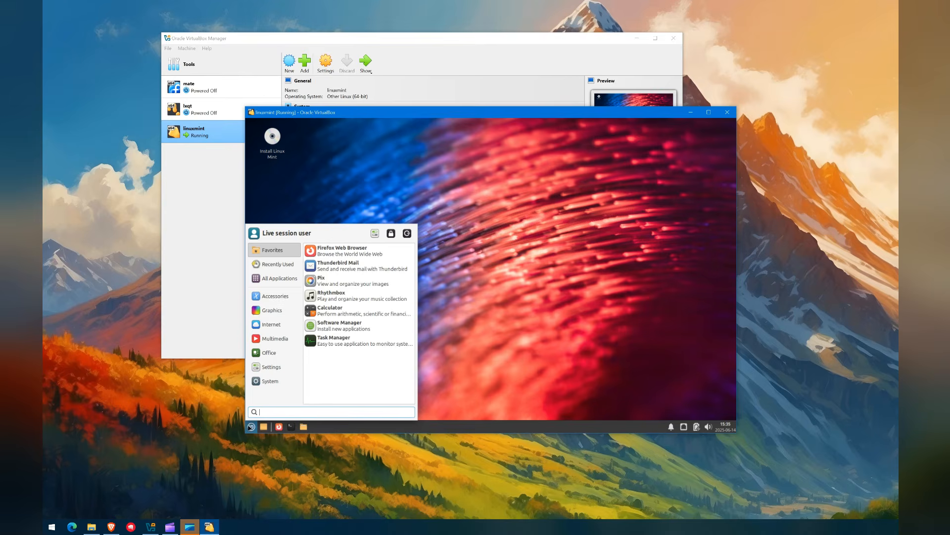
left_click(465, 295)
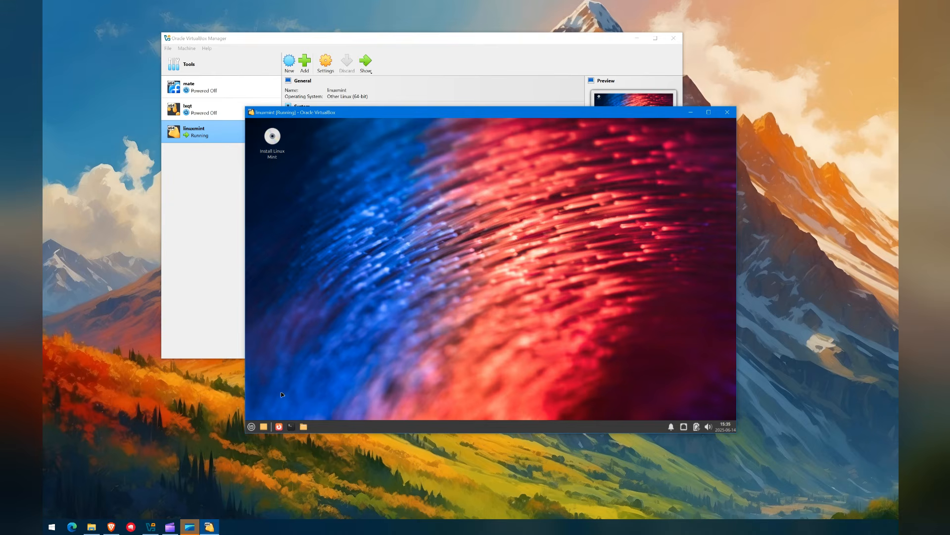
left_click(251, 426)
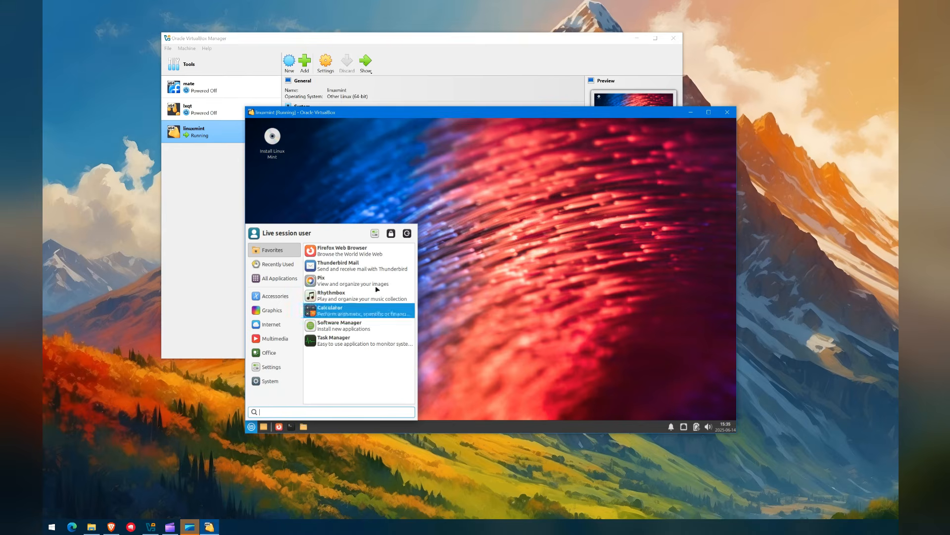
left_click(407, 237)
left_click(524, 246)
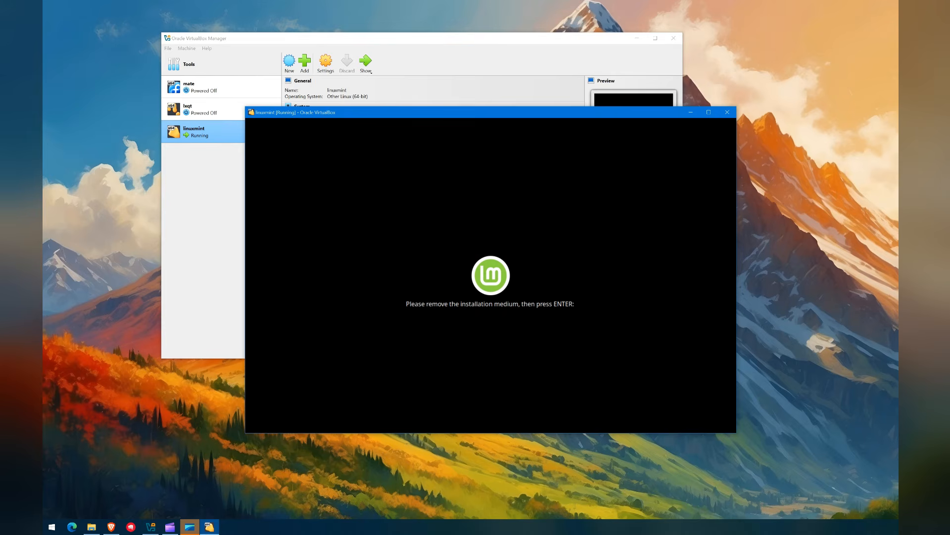
key("Return")
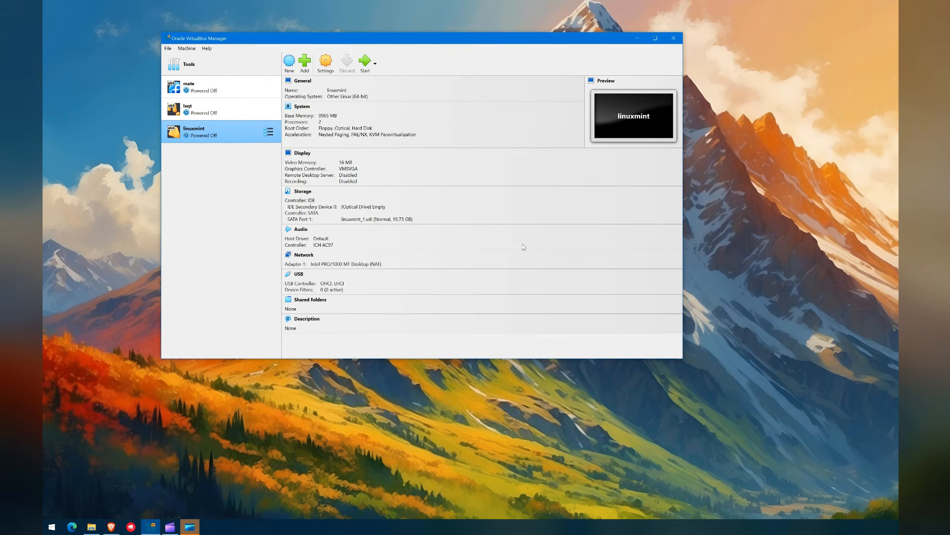
Step: Confirm the IDE optical drive is Empty in linuxmint's Storage settings, then boot the VM
right_click(215, 130)
left_click(233, 132)
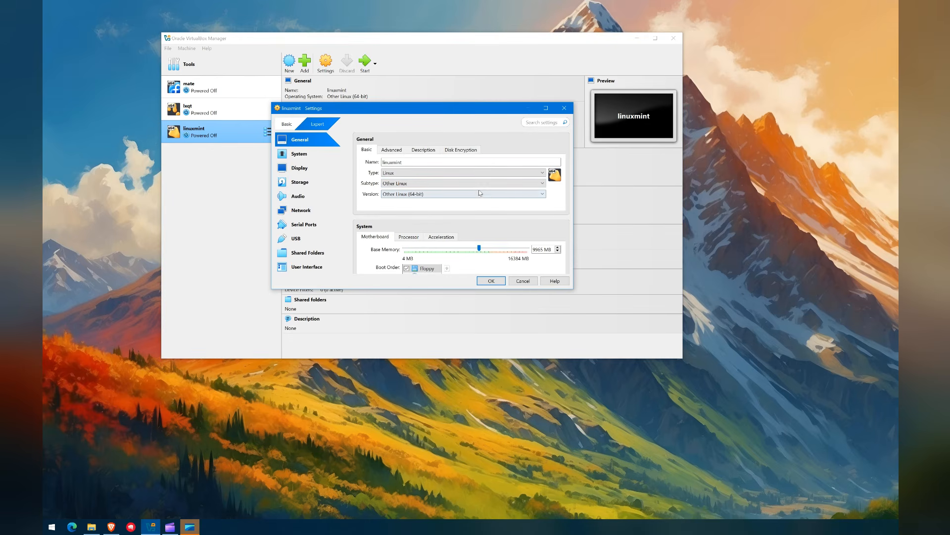
scroll(474, 240, "down", 2)
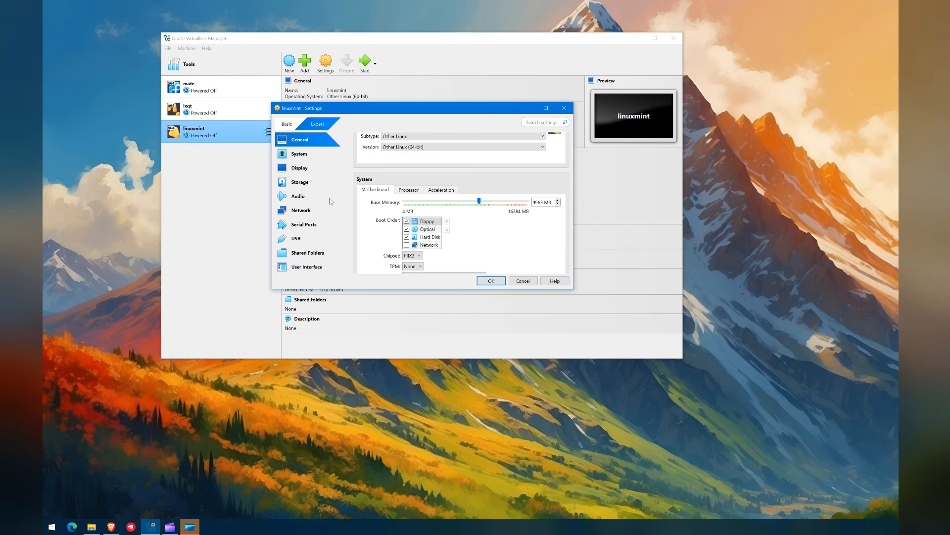
left_click(300, 182)
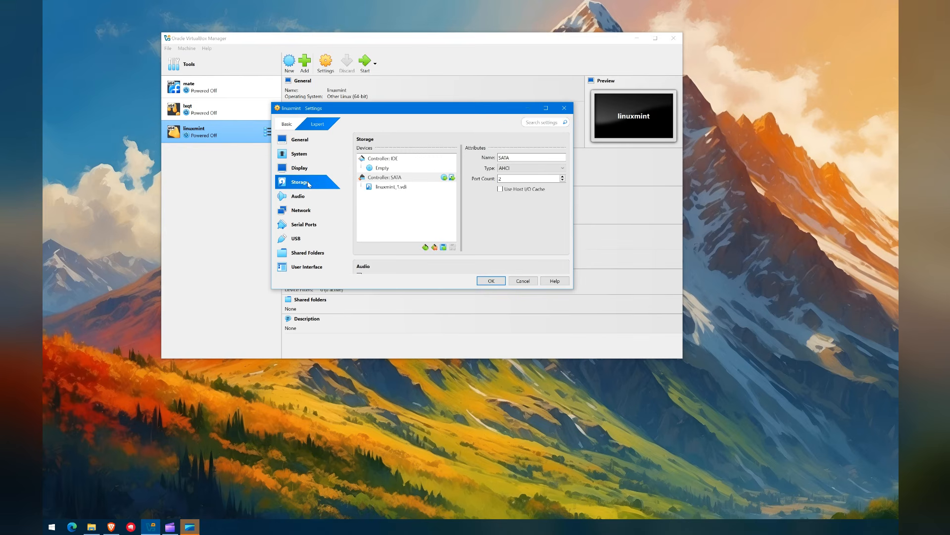
left_click(386, 168)
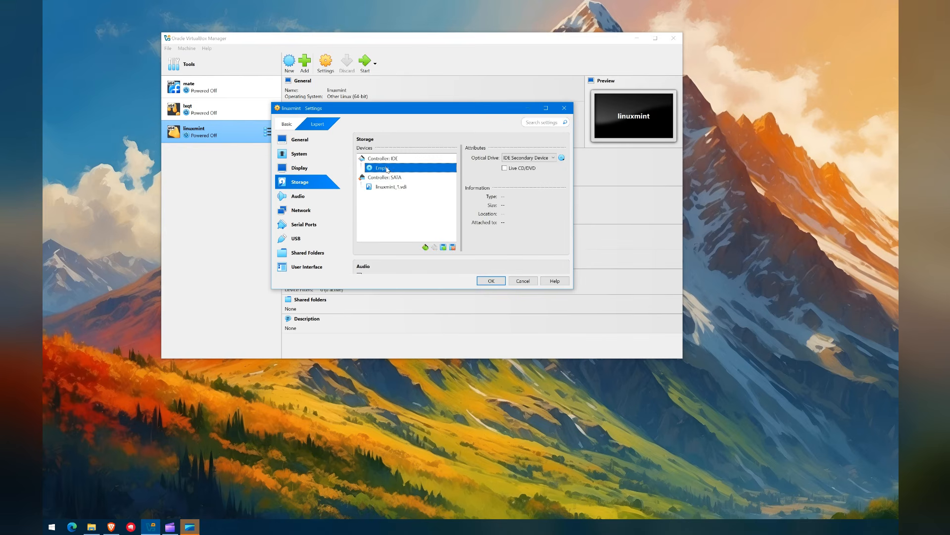
left_click(543, 159)
left_click(543, 159)
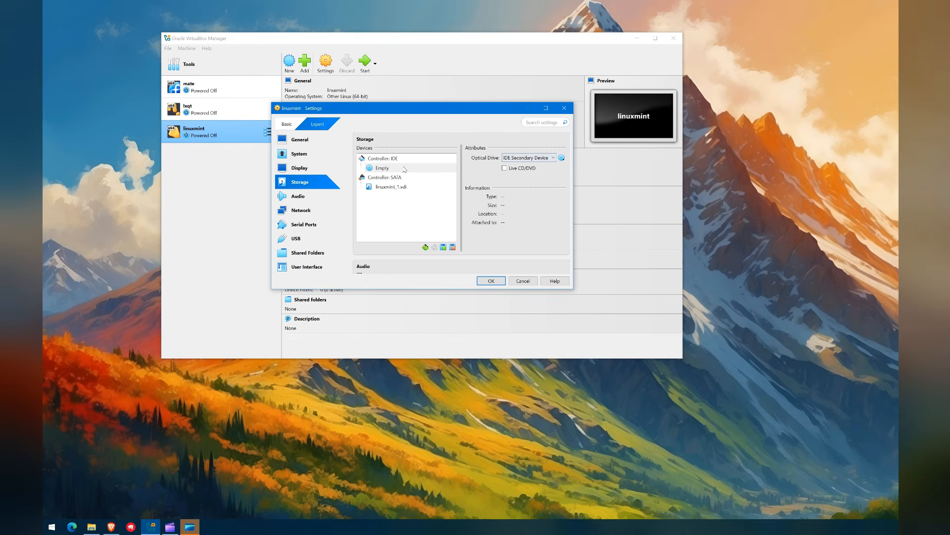
left_click(491, 280)
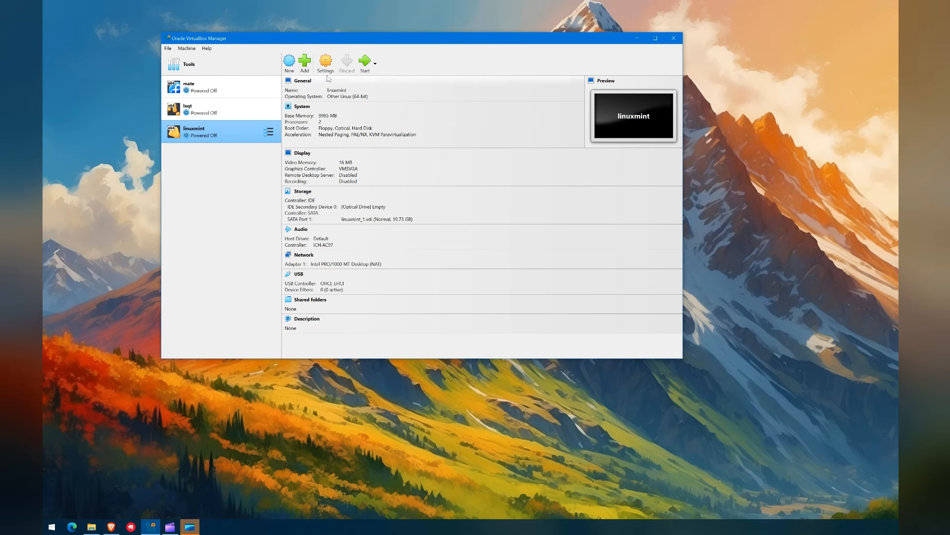
left_click(365, 63)
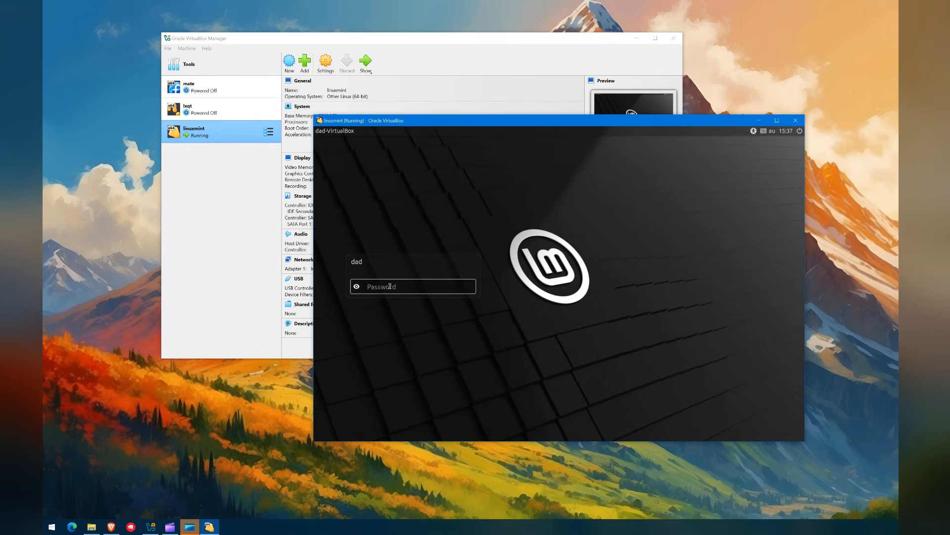
Step: Log in, browse the Welcome screen's First Steps, Documentation and Help pages, then close it
key("Return")
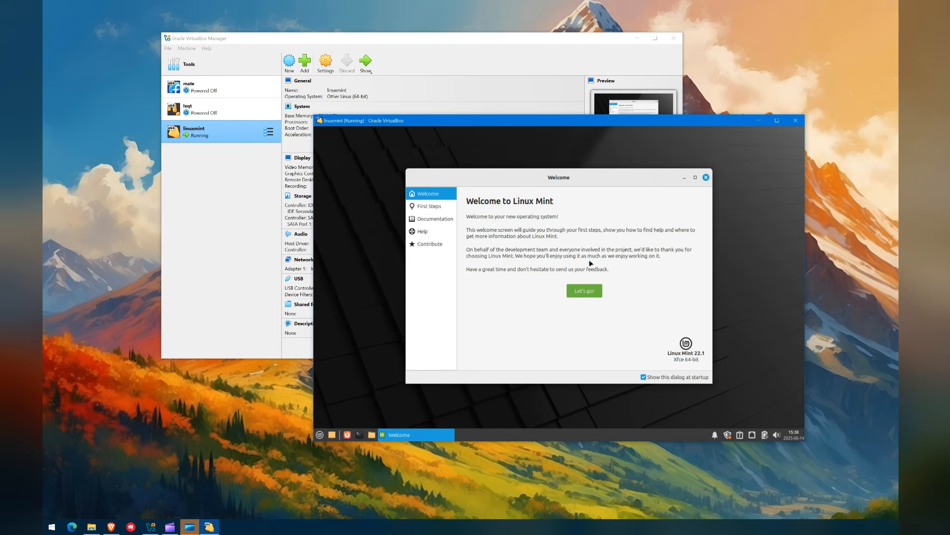
left_click_drag(515, 183, 498, 167)
left_click(566, 278)
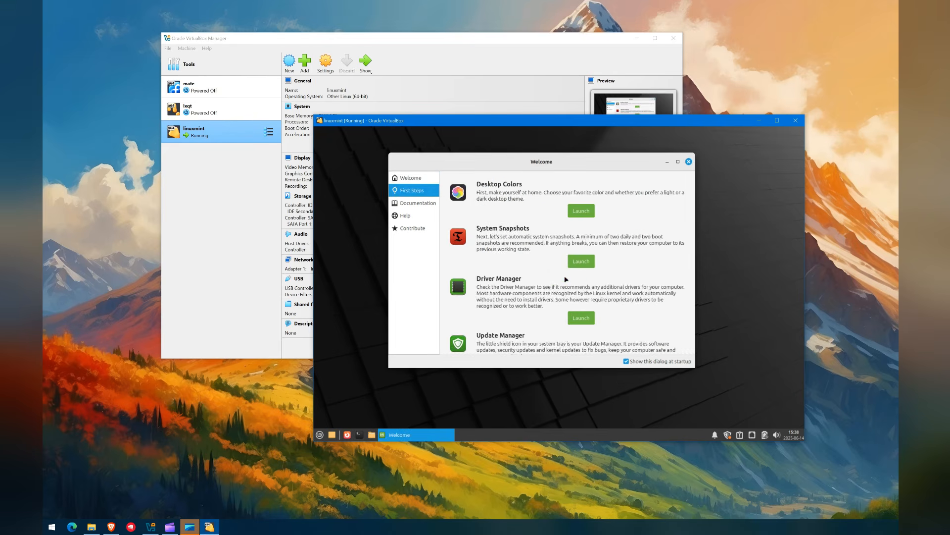
scroll(515, 235, "down", 5)
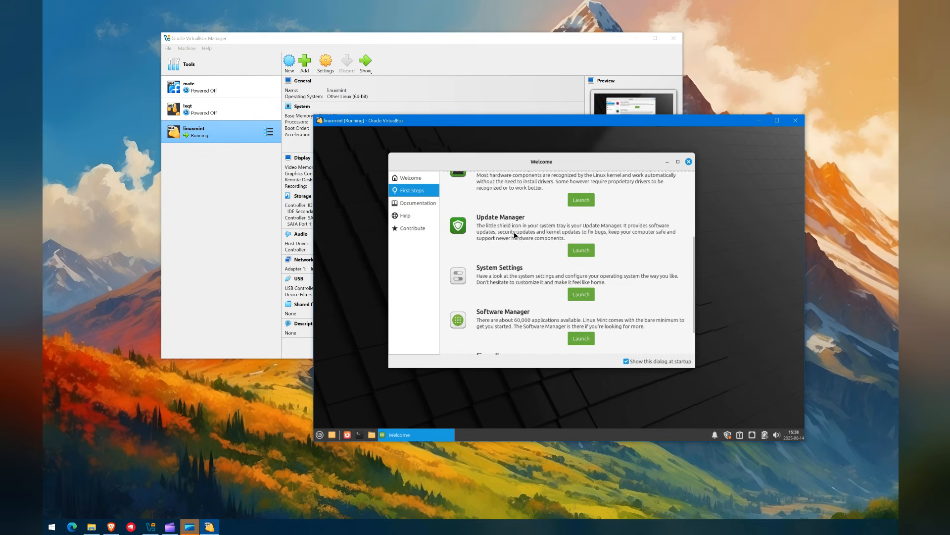
scroll(514, 235, "up", 5)
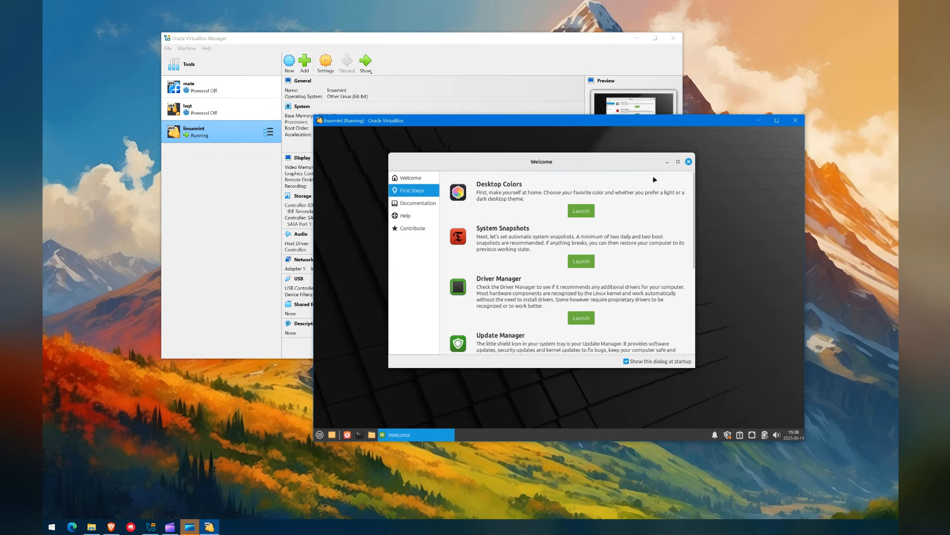
left_click(425, 202)
left_click(428, 215)
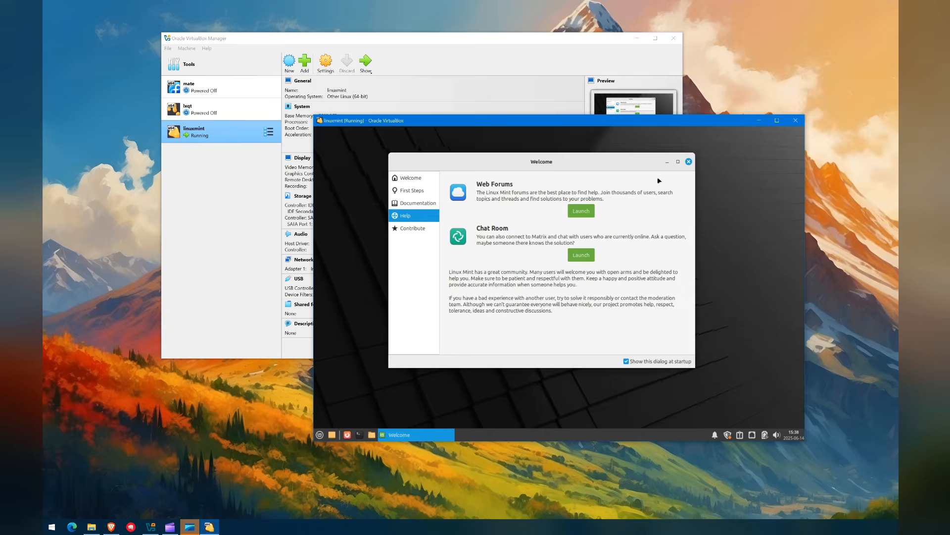
left_click(689, 162)
left_click(319, 435)
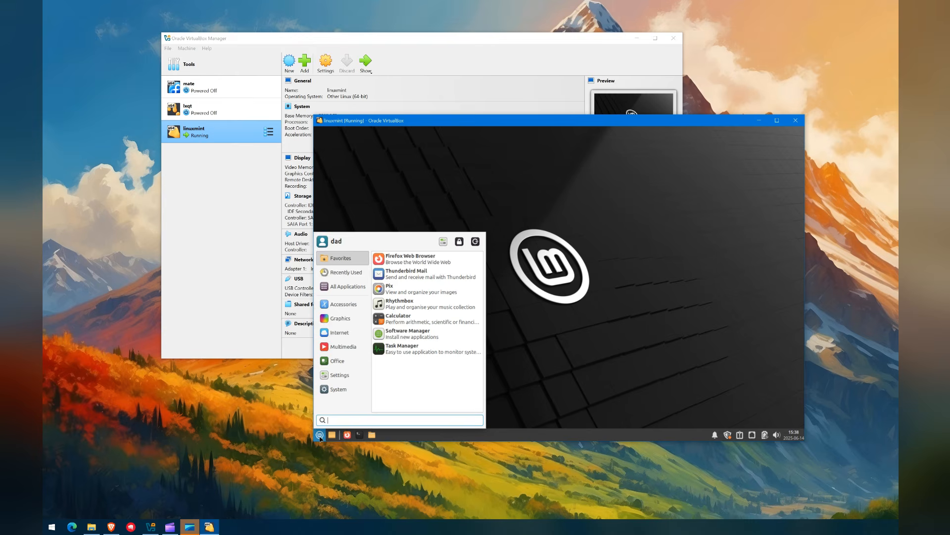
left_click(561, 360)
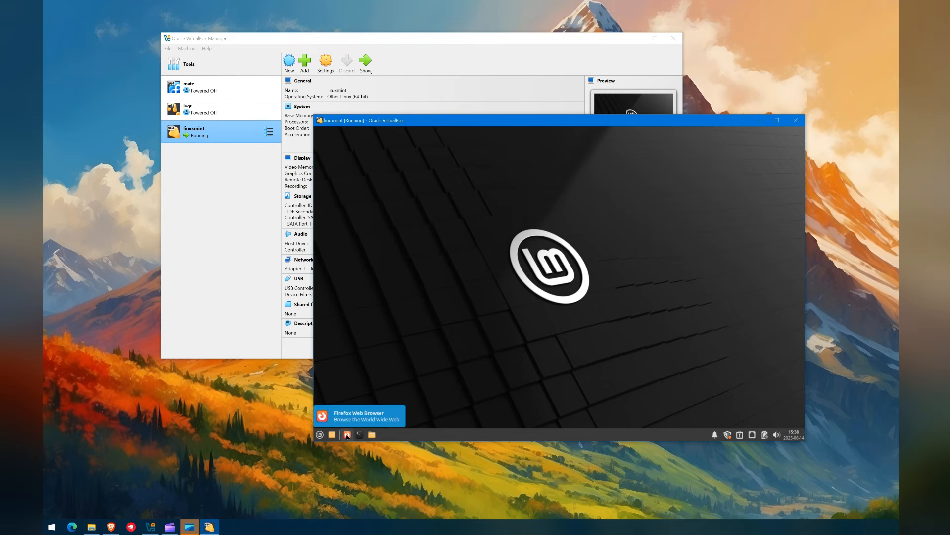
Step: Set the guest's Display resolution to 1920x1200, keep it, and enlarge the VM window
left_click(320, 434)
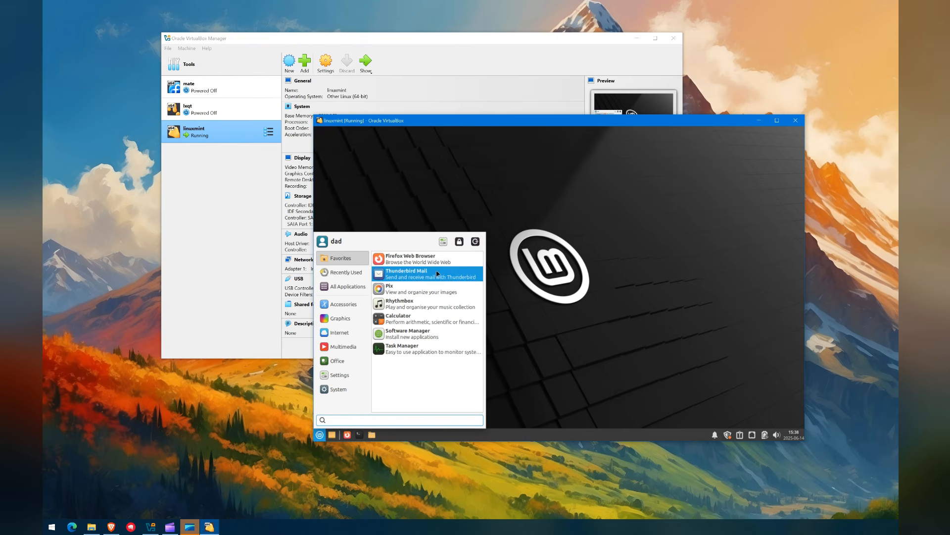
left_click(345, 379)
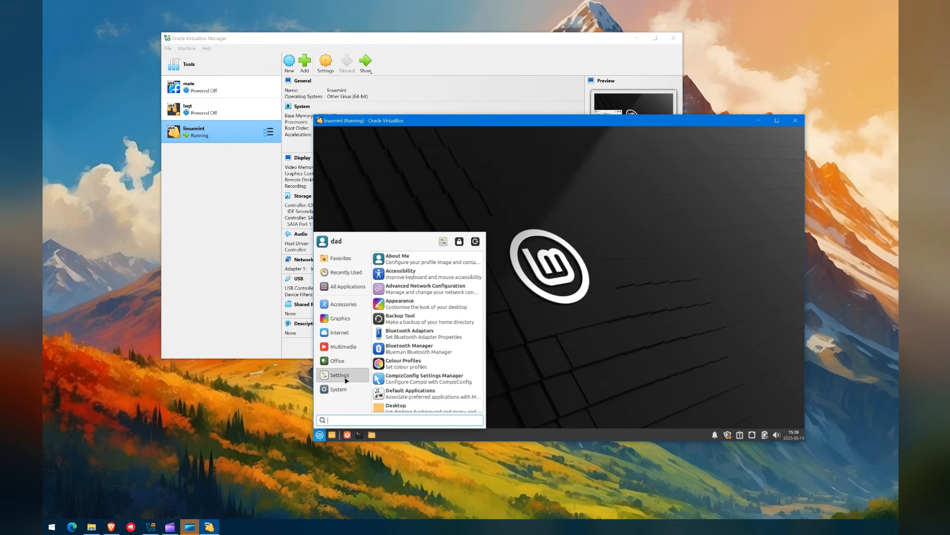
scroll(445, 349, "down", 3)
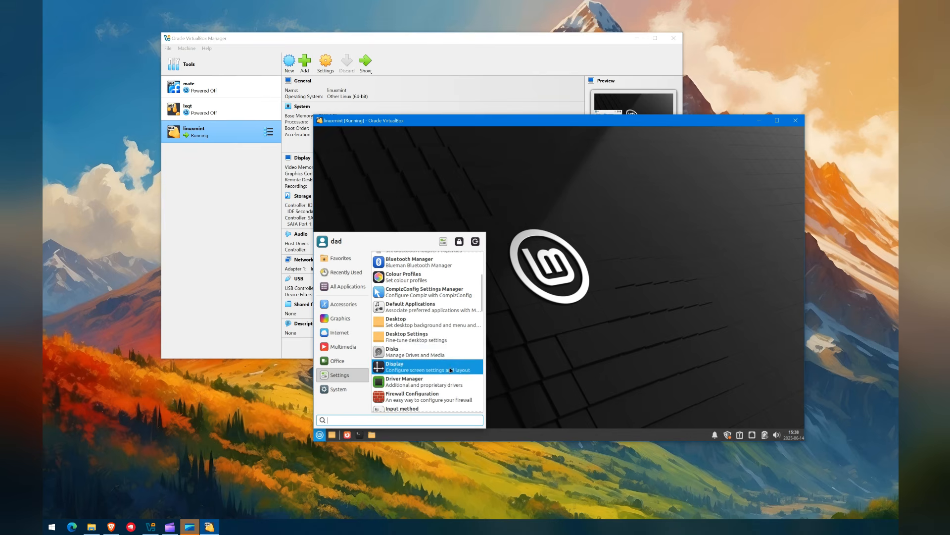
left_click(450, 369)
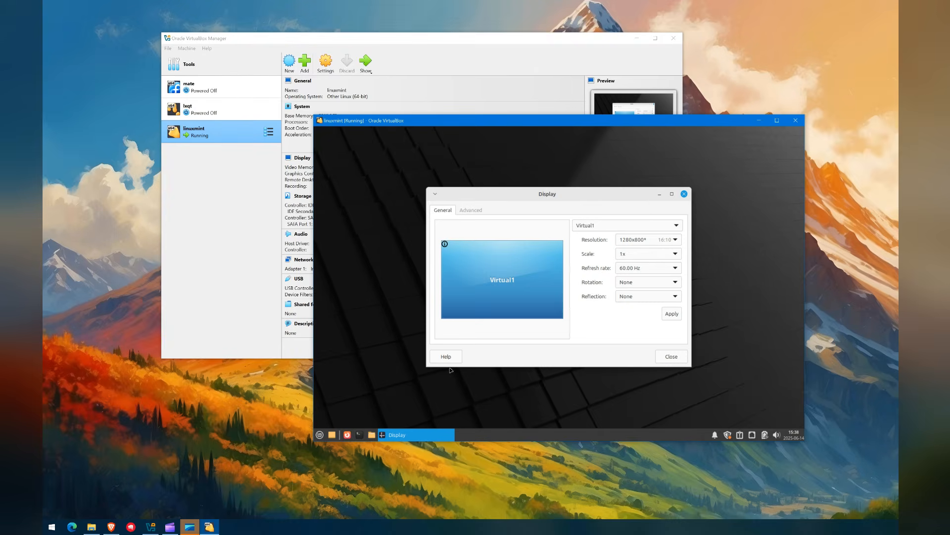
left_click(661, 242)
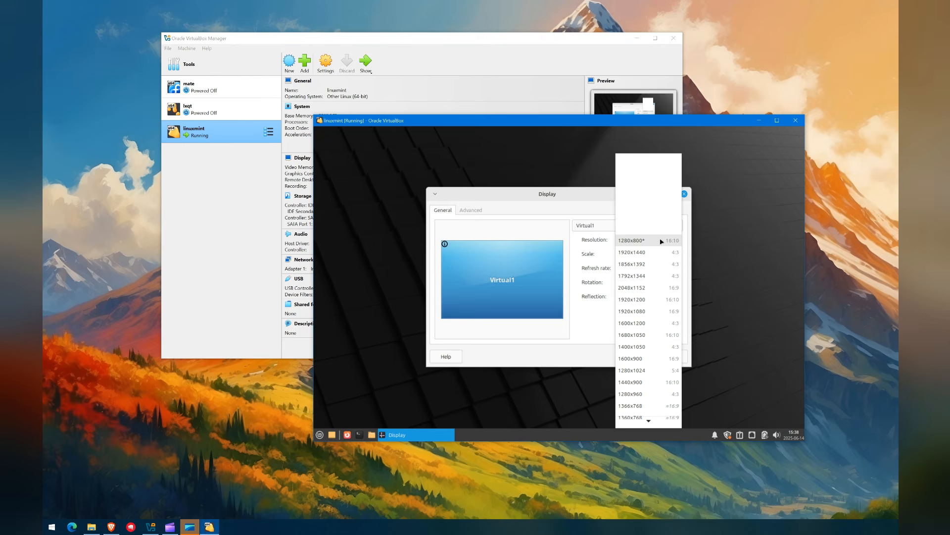
left_click(653, 300)
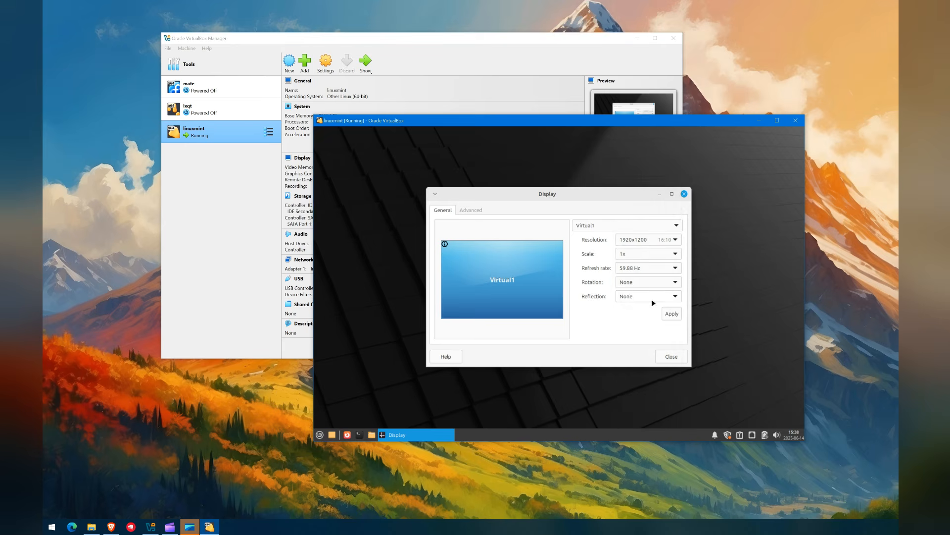
left_click(673, 315)
left_click(460, 255)
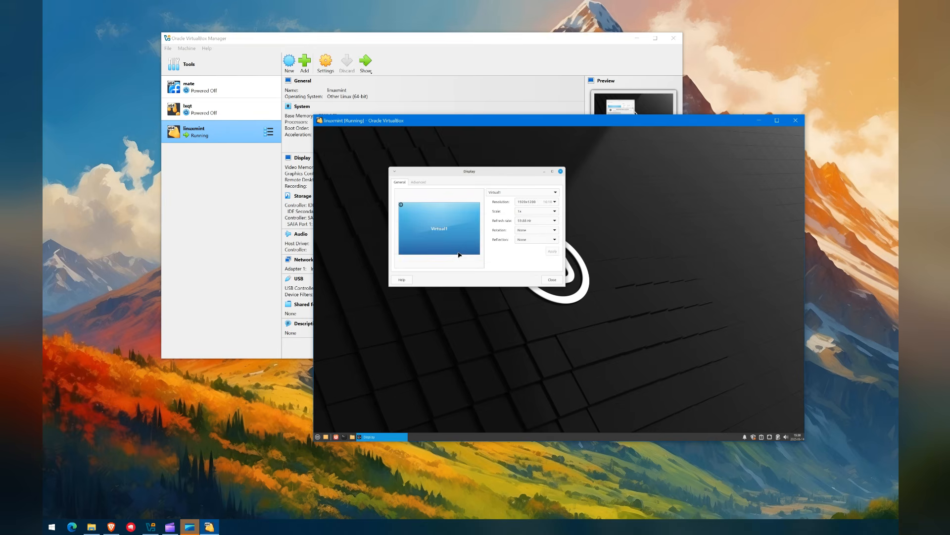
left_click(553, 280)
left_click_drag(700, 370, 899, 480)
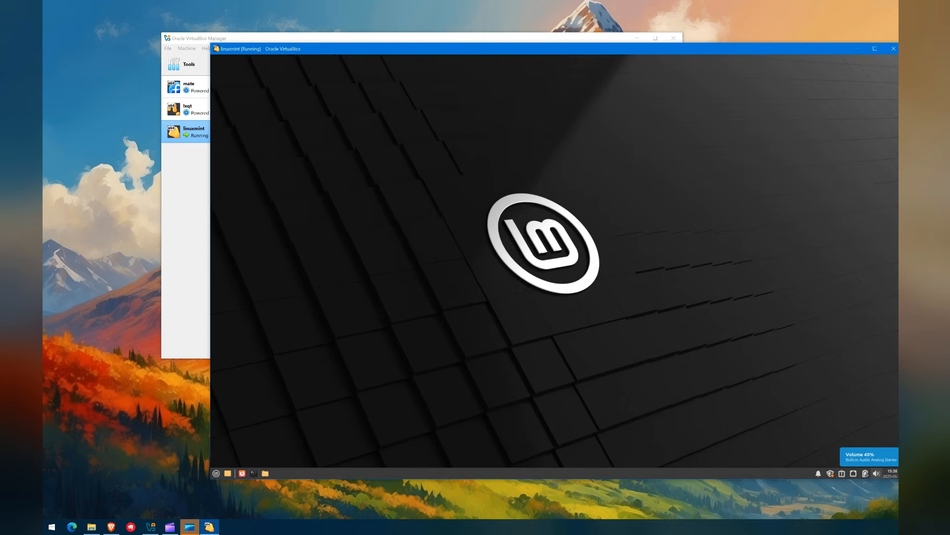
Step: Move the VM window up and to the left after dismissing the guest menus
right_click(448, 193)
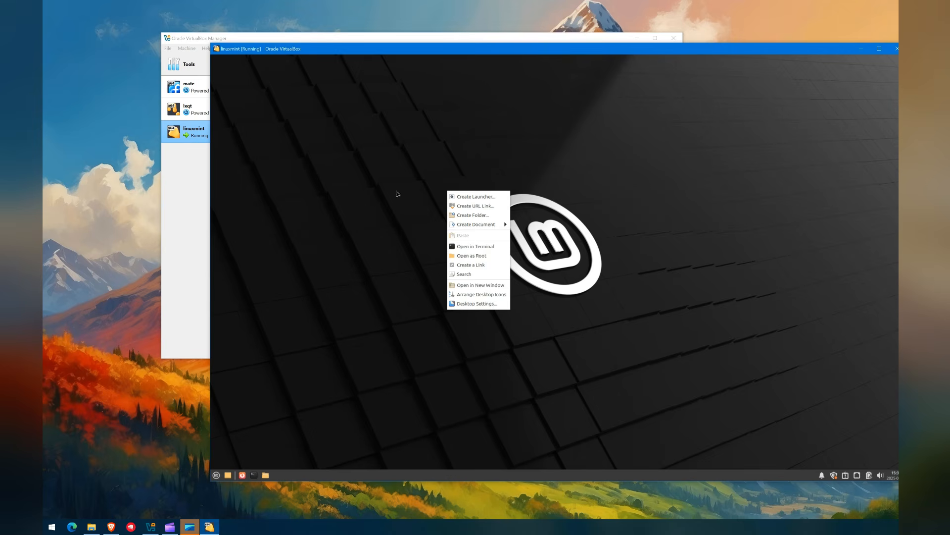
left_click(217, 475)
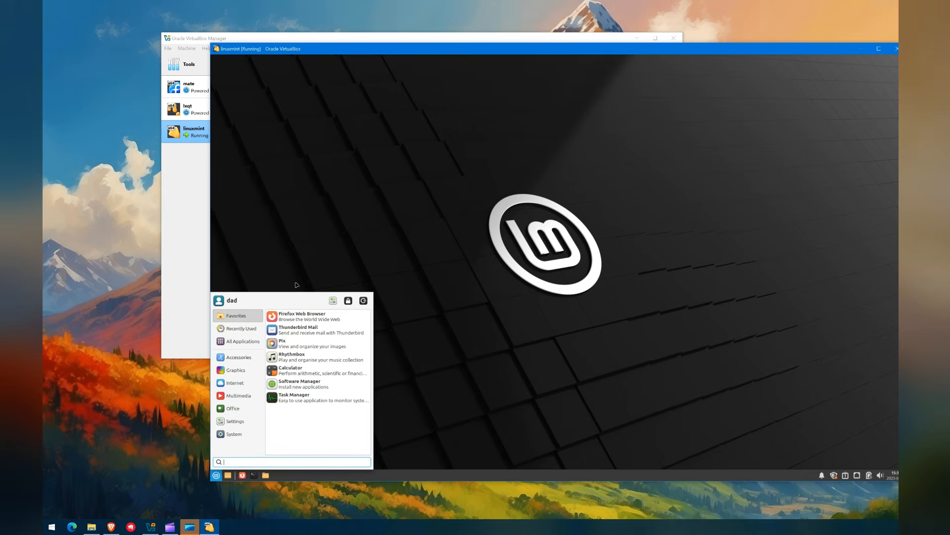
left_click(297, 285)
left_click_drag(366, 50, 261, 23)
Step: Set the guest desktop background to the blue-and-red abstract wallpaper
right_click(264, 103)
left_click(294, 217)
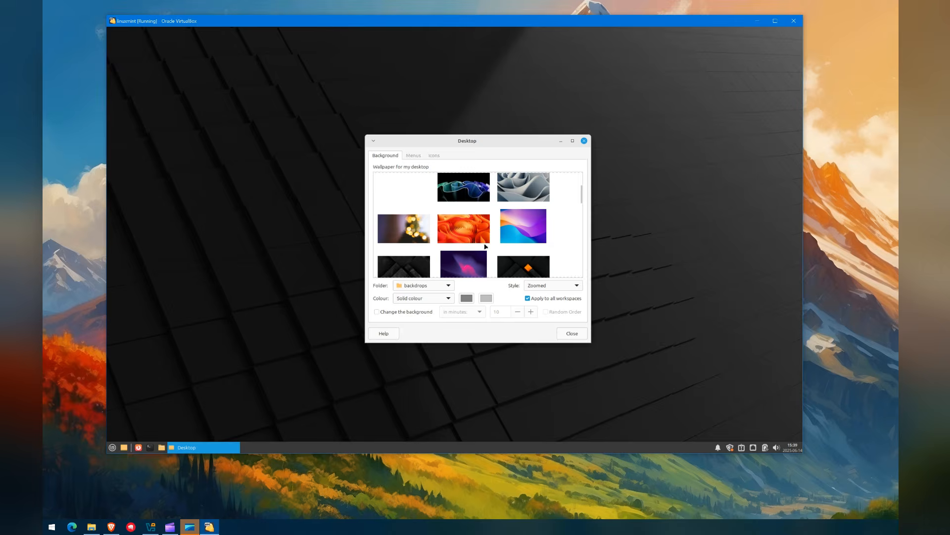
scroll(486, 246, "down", 8)
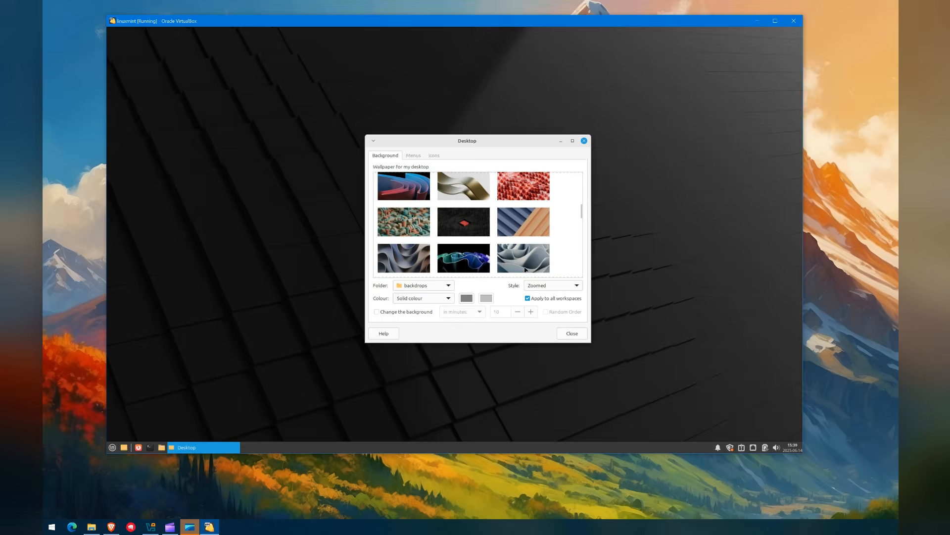
scroll(526, 270, "down", 3)
left_click(523, 222)
left_click(572, 333)
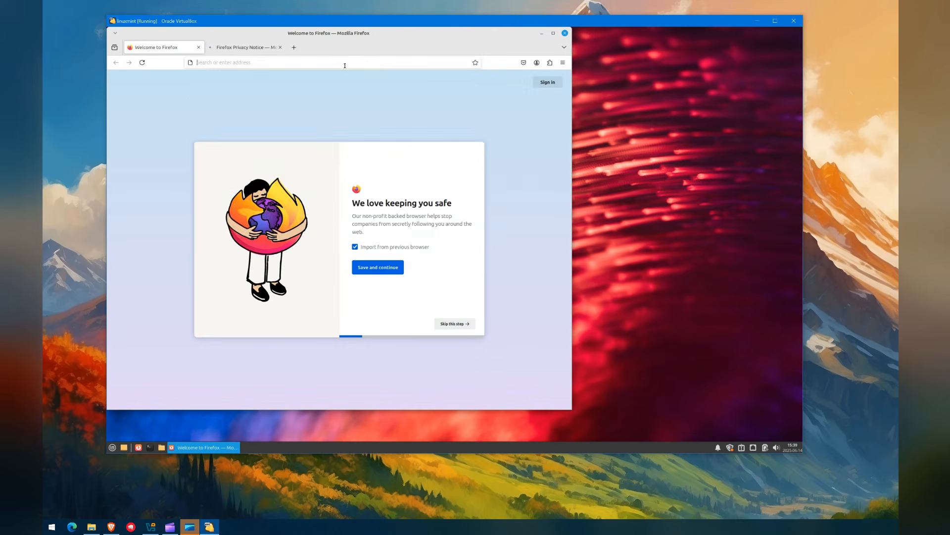
Step: Search for 'linux mint' from Firefox's address bar
left_click(340, 61)
type("linux mint")
key("Return")
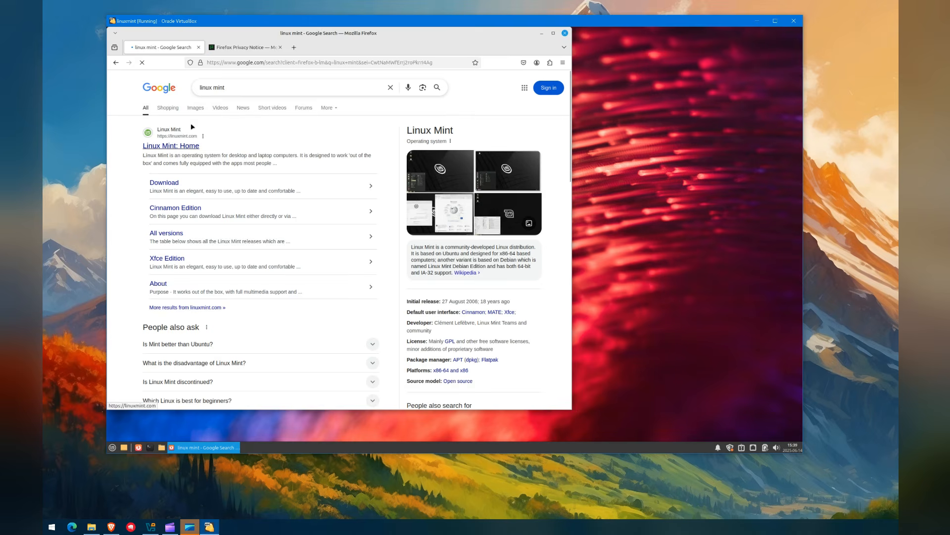
Step: Open the Linux Mint: Home result and move the Firefox window to the right
left_click_drag(394, 33, 630, 46)
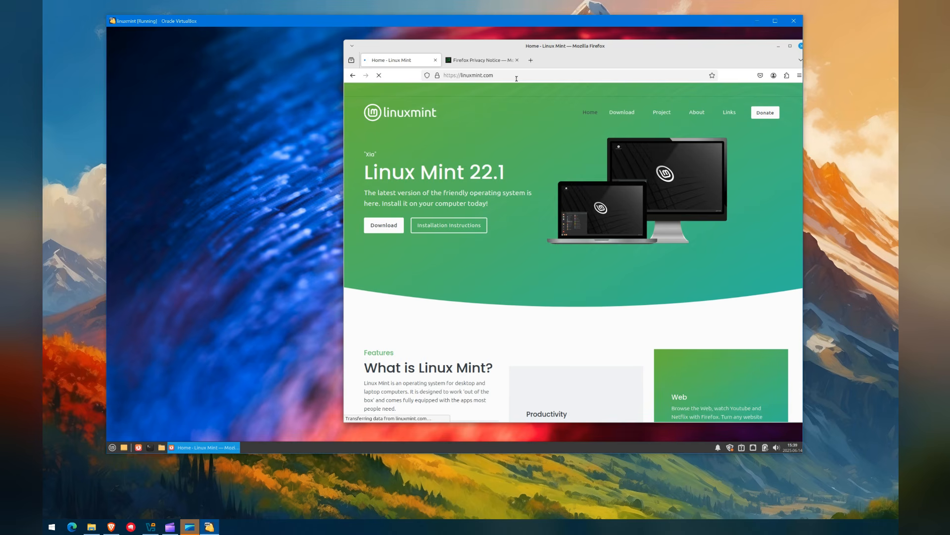
left_click(342, 136)
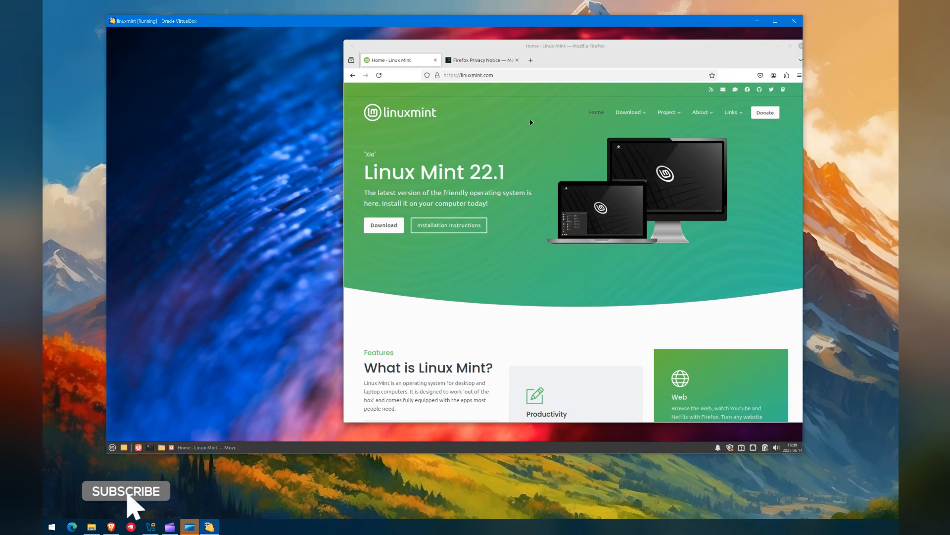
left_click_drag(527, 44, 510, 46)
left_click(274, 230)
right_click(275, 447)
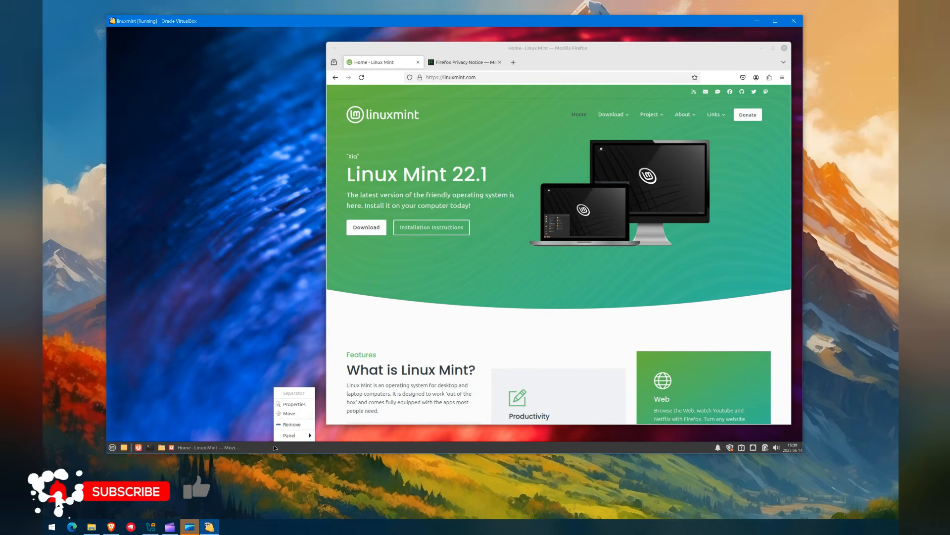
Step: Raise the panel row size from 32 to 48 pixels, then show the desktop and open the home folder
left_click(293, 405)
left_click(471, 257)
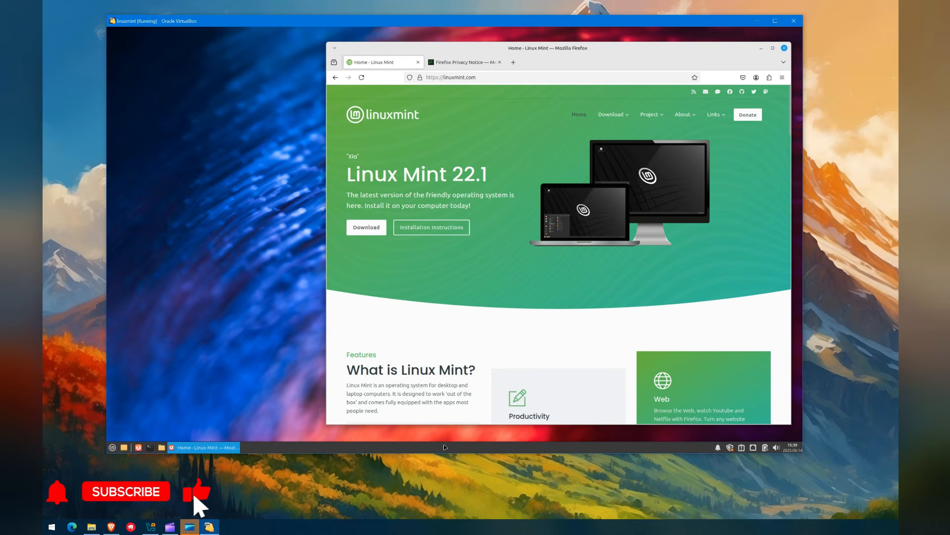
right_click(445, 447)
mouse_move(460, 435)
left_click(514, 404)
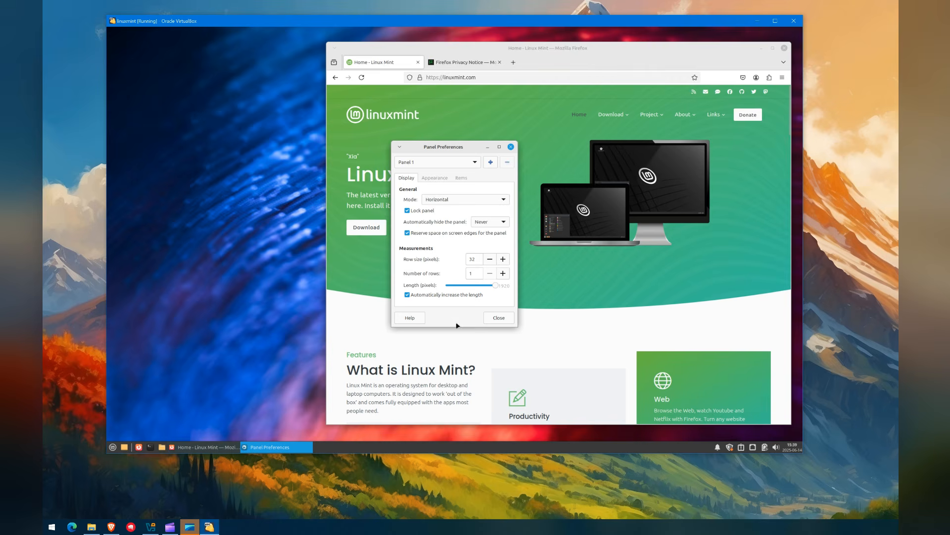
left_click(500, 261)
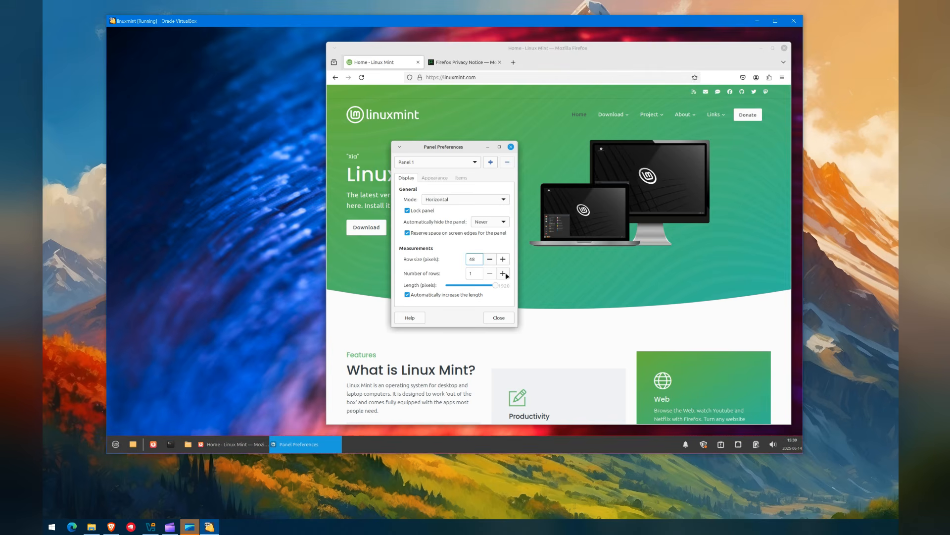
left_click(499, 318)
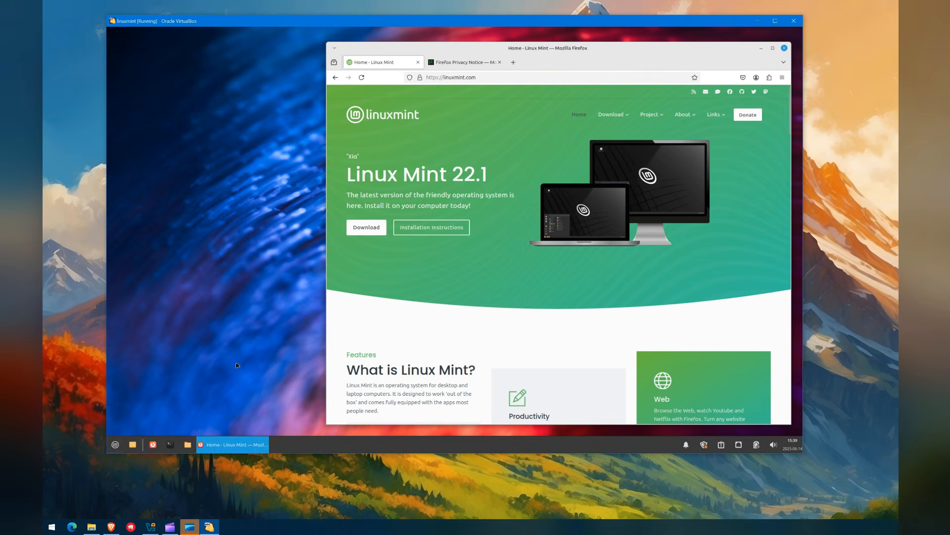
left_click(133, 445)
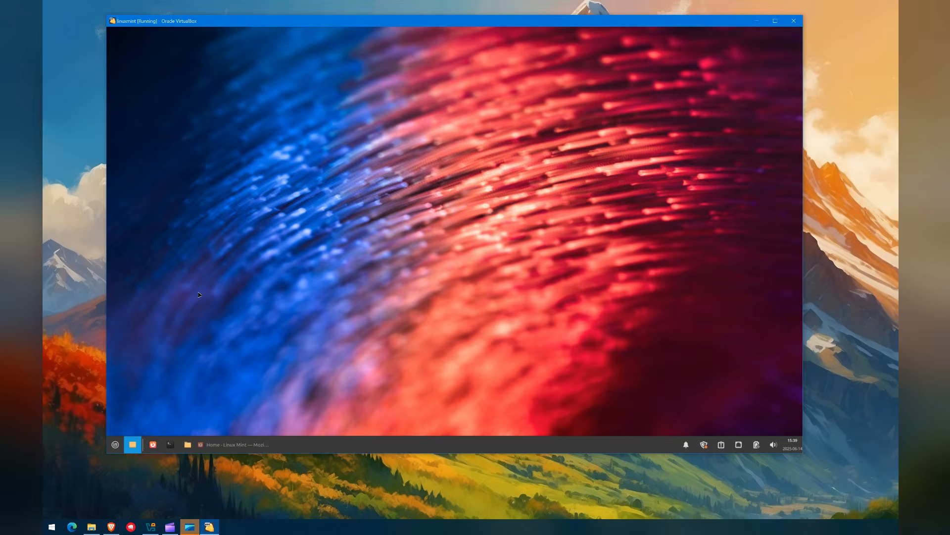
left_click(186, 445)
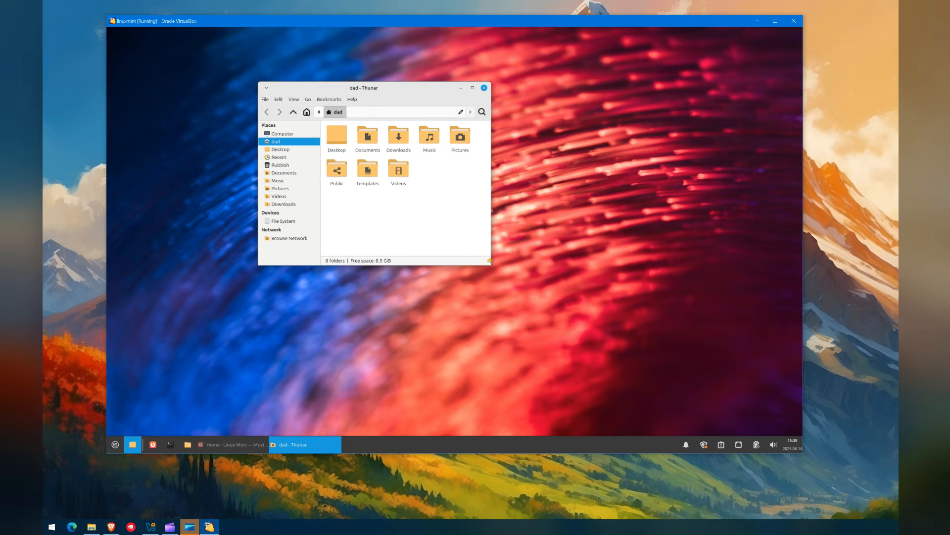